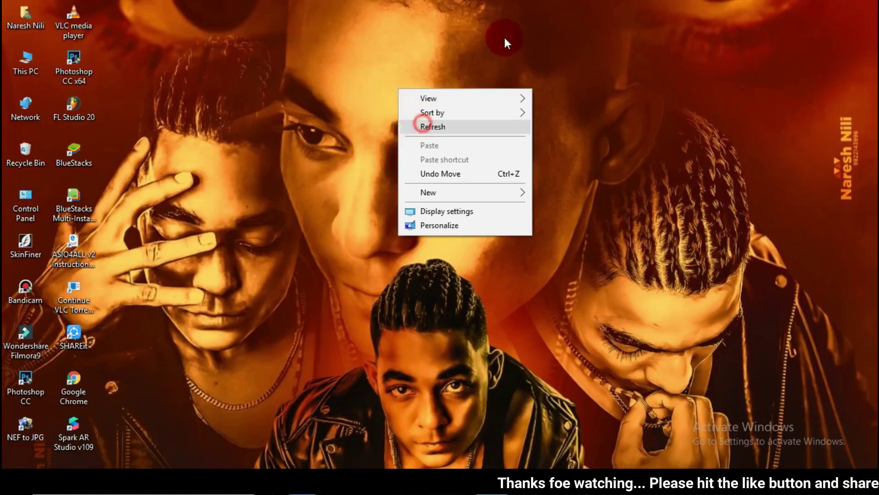
# Step: Refresh the Windows desktop from its shortcut menu, then bring up Photoshop's File menu
pyautogui.click(395, 68)
pyautogui.rightClick(388, 53)
pyautogui.click(380, 111)
pyautogui.rightClick(401, 116)
pyautogui.click(441, 119)
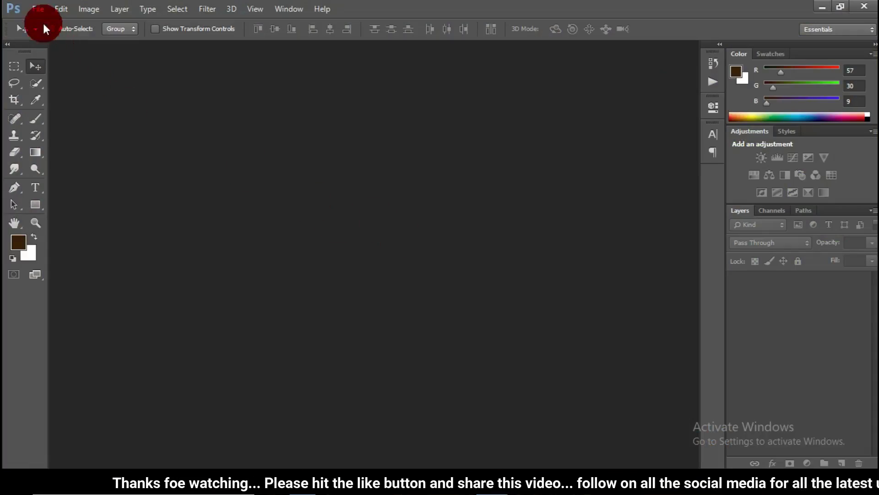
pyautogui.click(40, 9)
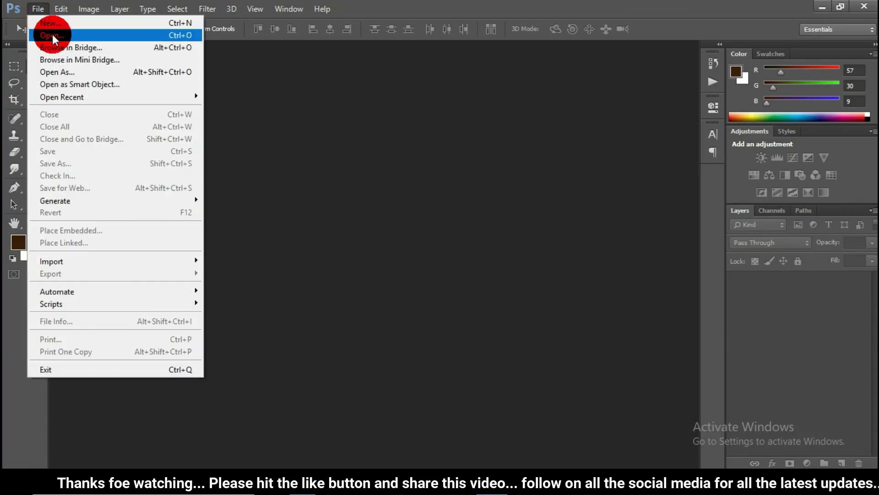
# Step: Open backgraund.jpg and fit the cloudy background on screen
pyautogui.click(53, 30)
pyautogui.click(579, 106)
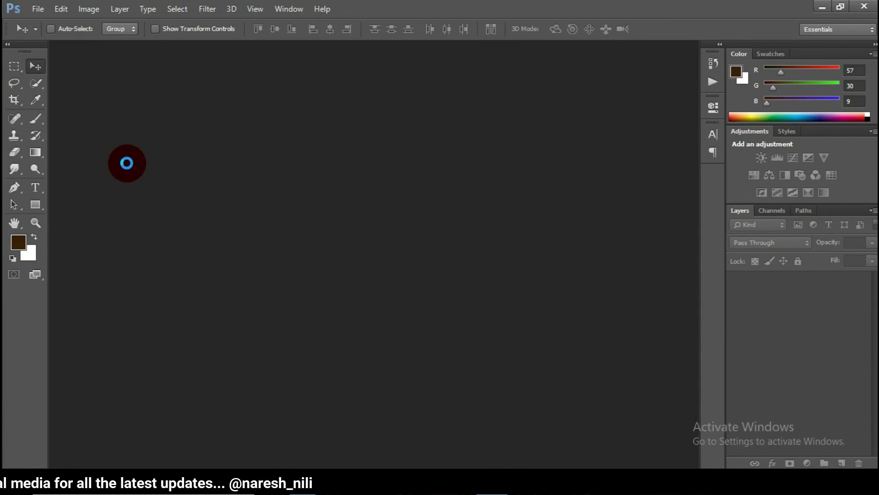
pyautogui.click(36, 222)
pyautogui.rightClick(313, 208)
pyautogui.click(321, 197)
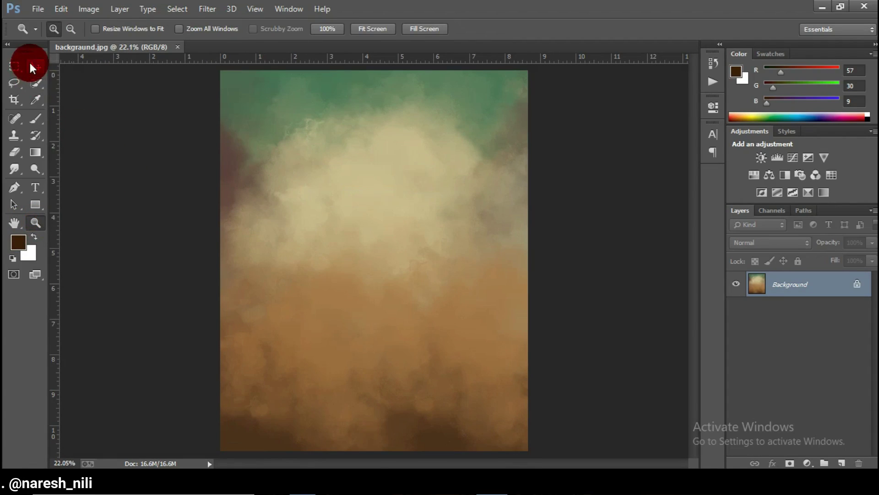
pyautogui.click(35, 65)
# Step: Open 3.png, fit it on screen, and drag the seated man onto backgraund.jpg
pyautogui.click(37, 9)
pyautogui.click(39, 34)
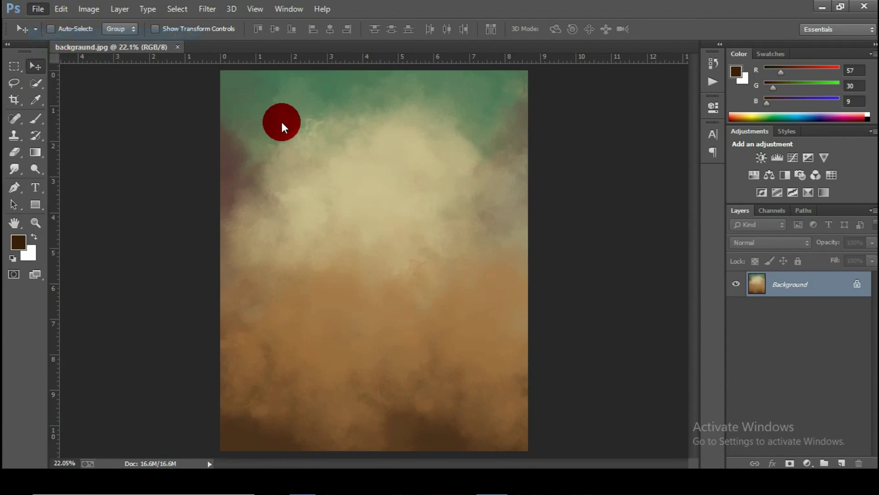
pyautogui.doubleClick(323, 118)
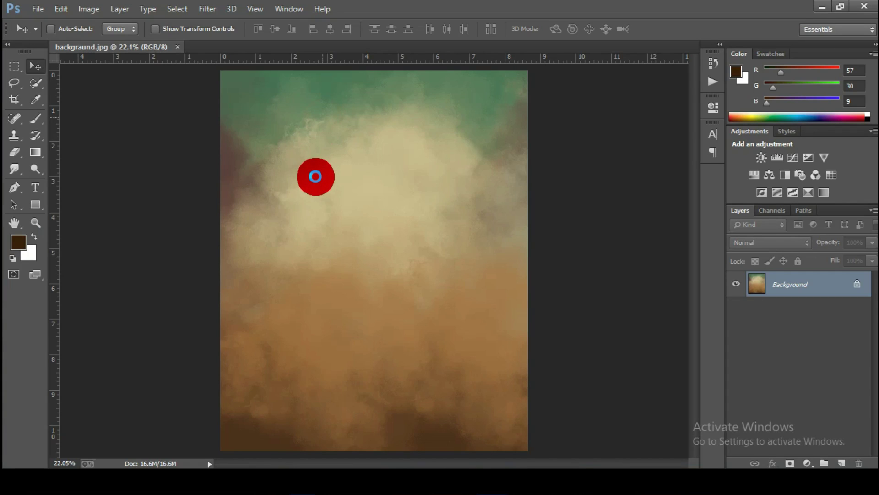
pyautogui.click(37, 225)
pyautogui.rightClick(393, 185)
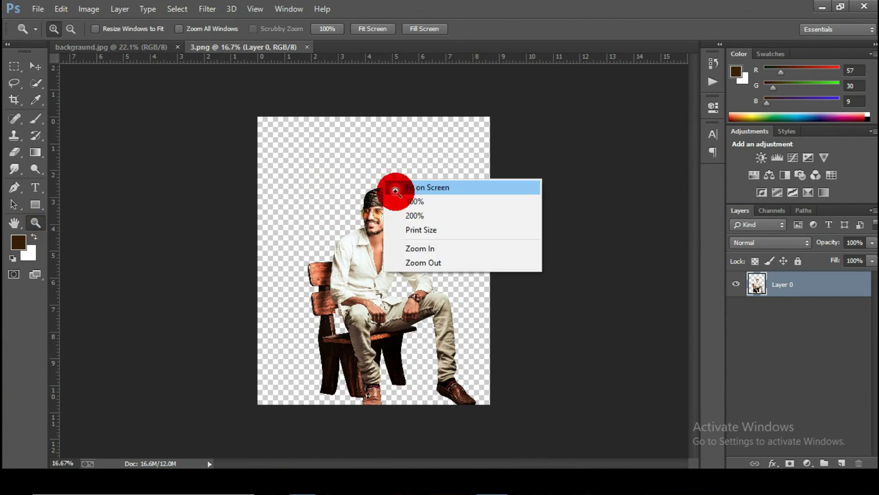
pyautogui.click(406, 187)
pyautogui.click(33, 67)
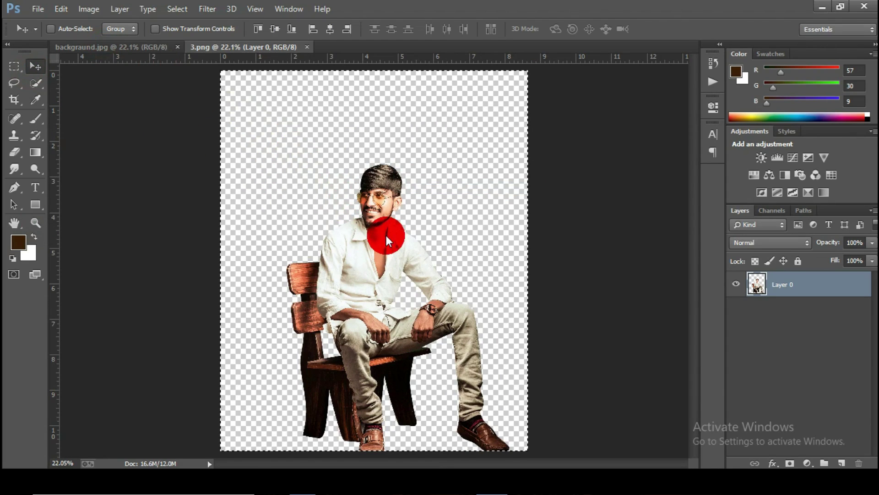
pyautogui.moveTo(386, 235); pyautogui.dragTo(360, 262)
pyautogui.scroll(-1, 360, 262)
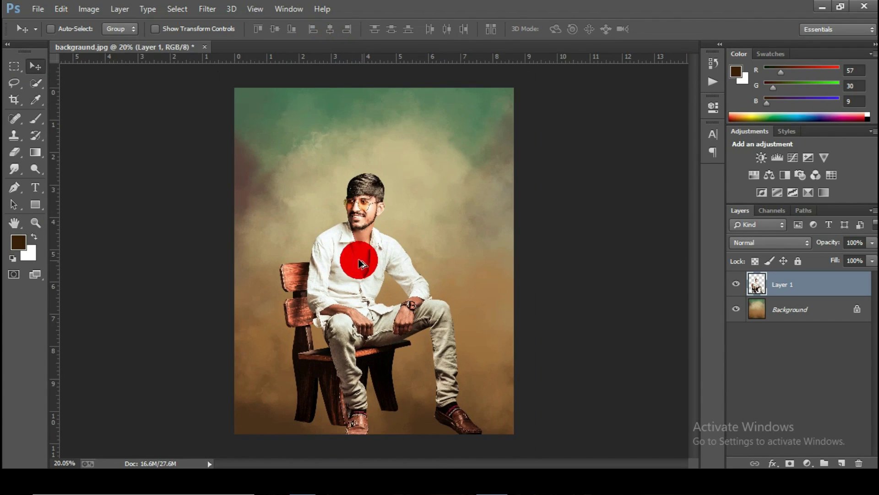
# Step: Mask Layer 1 and brush out the chair legs and feet into the smoke
pyautogui.click(790, 462)
pyautogui.click(14, 153)
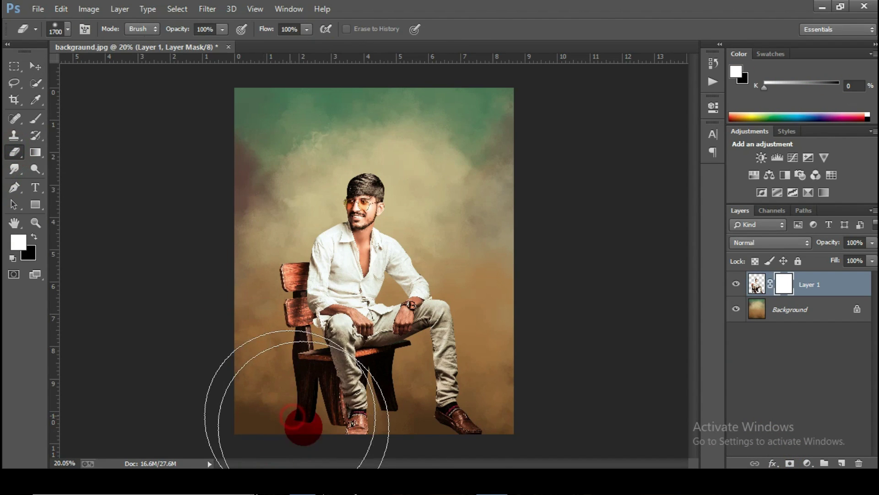
pyautogui.moveTo(303, 426)
pyautogui.mouseDown()
pyautogui.moveTo(419, 453)
pyautogui.moveTo(472, 443)
pyautogui.moveTo(493, 422)
pyautogui.moveTo(448, 410)
pyautogui.mouseUp()
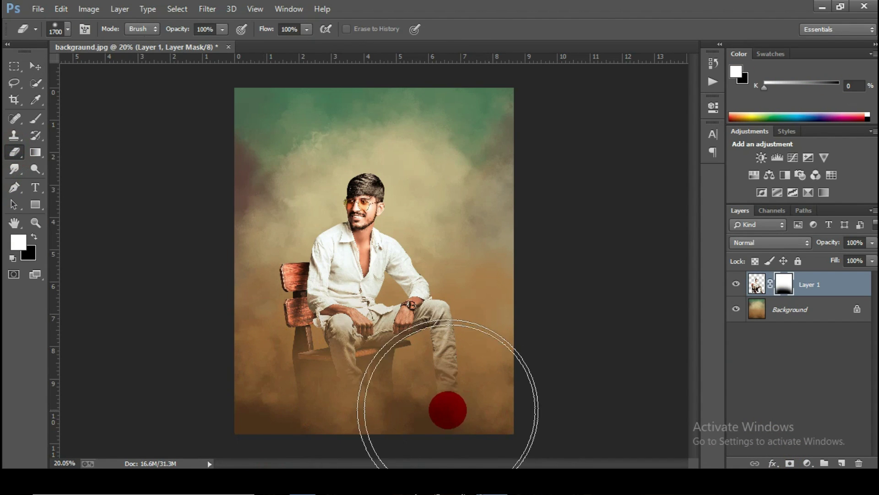
pyautogui.moveTo(262, 405); pyautogui.dragTo(258, 392)
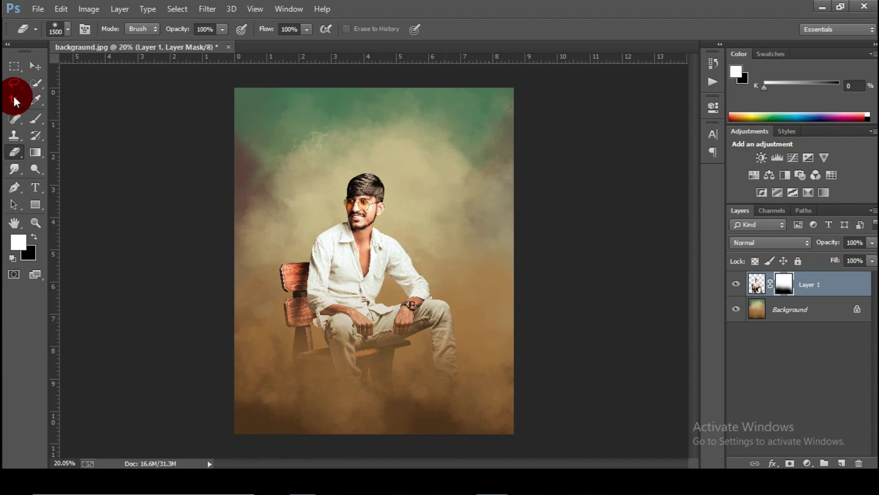
pyautogui.click(35, 67)
pyautogui.scroll(1, 369, 252)
# Step: Open image file 1 from the File menu
pyautogui.click(46, 11)
pyautogui.click(54, 29)
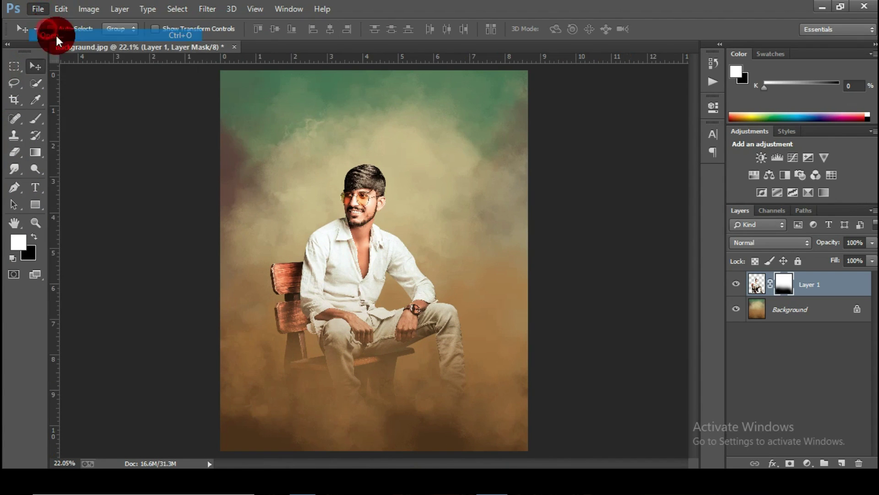
pyautogui.click(161, 110)
pyautogui.press('Escape')
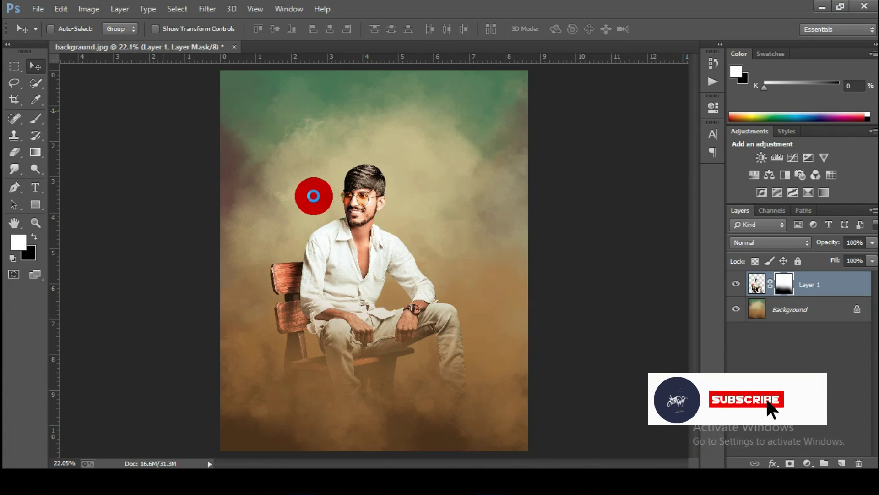
# Step: Drag the 1.png portrait into the poster as Layer 2, behind the seated man
pyautogui.moveTo(340, 188); pyautogui.dragTo(317, 181)
pyautogui.moveTo(787, 285); pyautogui.dragTo(791, 315)
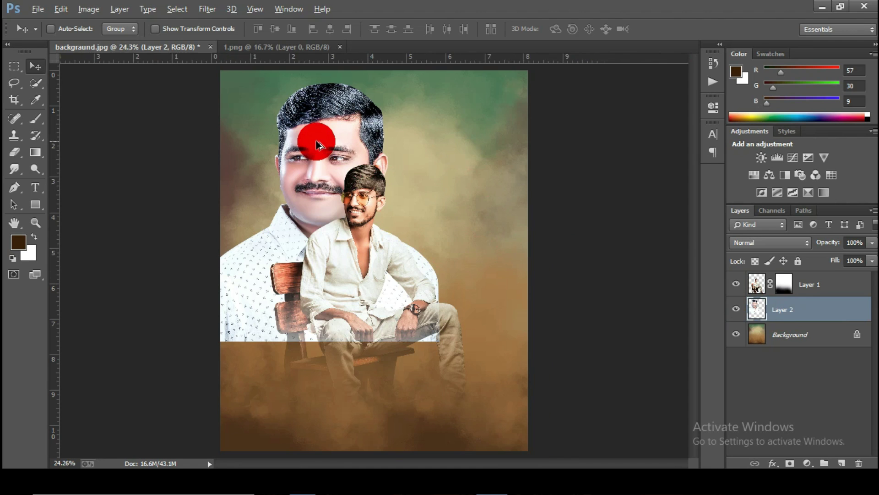
pyautogui.moveTo(317, 145); pyautogui.dragTo(425, 260)
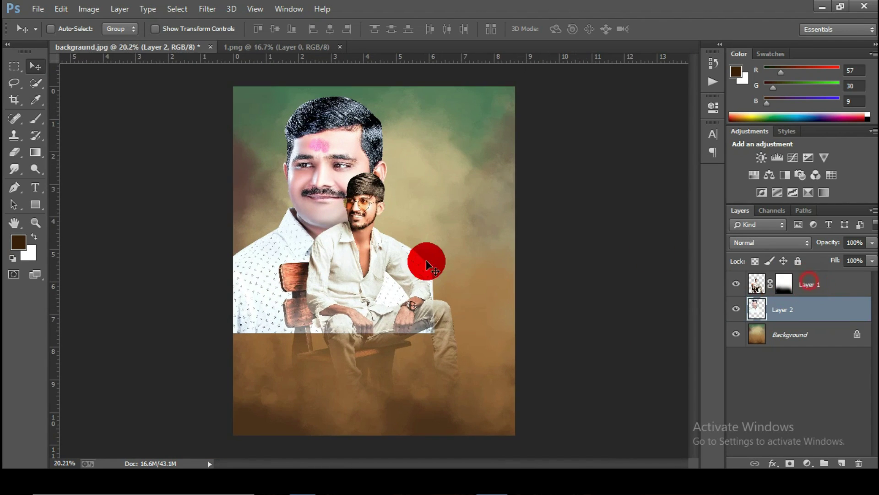
pyautogui.scroll(-3, 407, 260)
pyautogui.scroll(1, 364, 291)
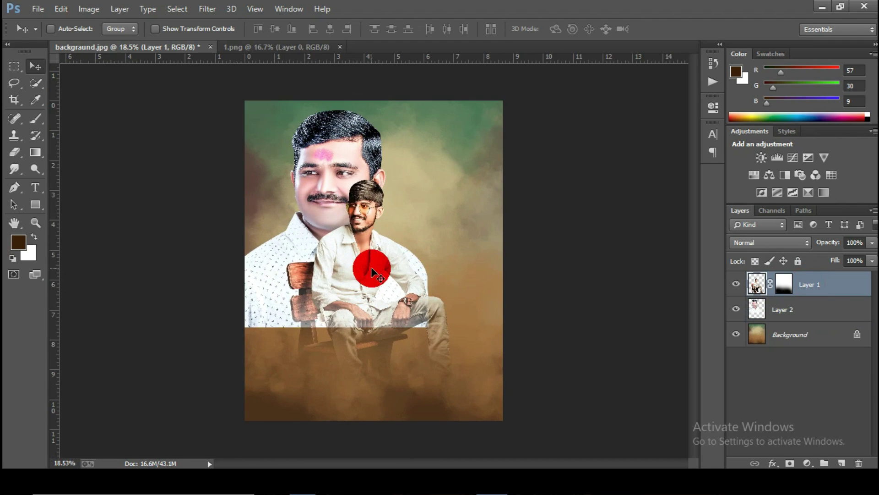
pyautogui.moveTo(391, 277)
pyautogui.mouseDown()
pyautogui.moveTo(401, 273)
pyautogui.moveTo(393, 274)
pyautogui.mouseUp()
pyautogui.scroll(1, 807, 287)
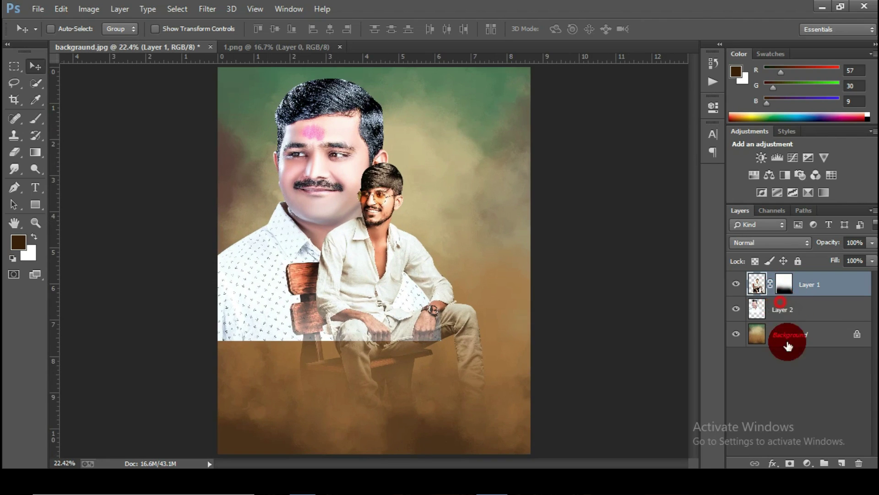
# Step: Mask the portrait's lower shirt and area near the chair, then close 1.png
pyautogui.click(783, 310)
pyautogui.click(10, 154)
pyautogui.moveTo(226, 323)
pyautogui.mouseDown()
pyautogui.moveTo(196, 315)
pyautogui.moveTo(218, 353)
pyautogui.moveTo(253, 374)
pyautogui.moveTo(367, 379)
pyautogui.moveTo(420, 351)
pyautogui.moveTo(428, 327)
pyautogui.moveTo(396, 356)
pyautogui.moveTo(324, 376)
pyautogui.moveTo(367, 354)
pyautogui.moveTo(444, 288)
pyautogui.mouseUp()
pyautogui.press('[')
pyautogui.press('[')
pyautogui.press('[')
pyautogui.press('[')
pyautogui.press('[')
pyautogui.press('[')
pyautogui.click(300, 325)
pyautogui.click(36, 68)
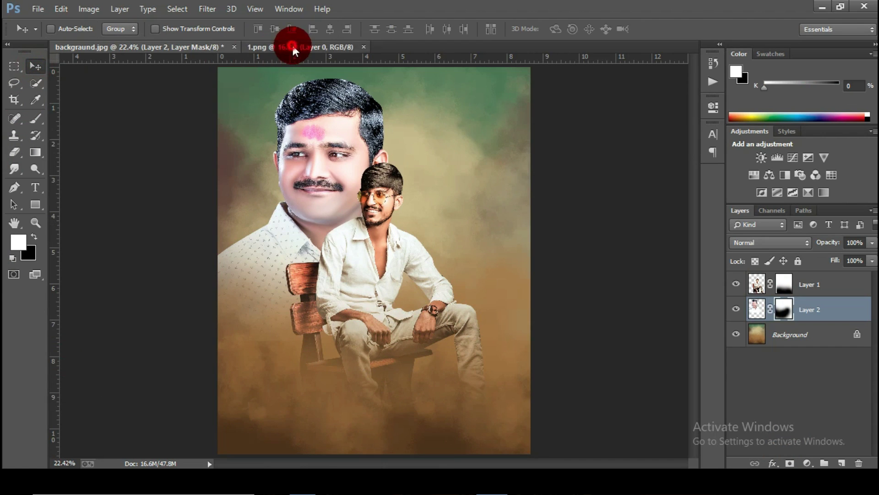
pyautogui.click(294, 47)
pyautogui.click(364, 47)
# Step: Open file 2 and place the smiling man's portrait onto the poster
pyautogui.click(398, 208)
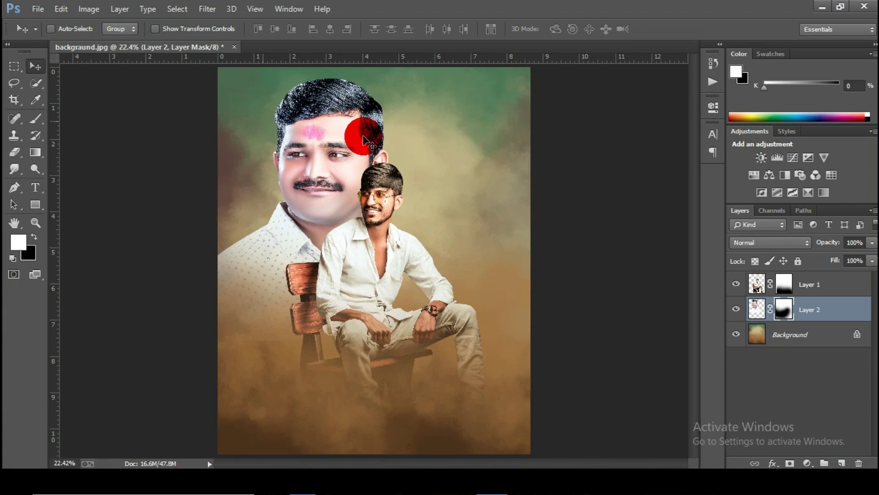
pyautogui.click(382, 160)
pyautogui.moveTo(383, 160); pyautogui.dragTo(364, 52)
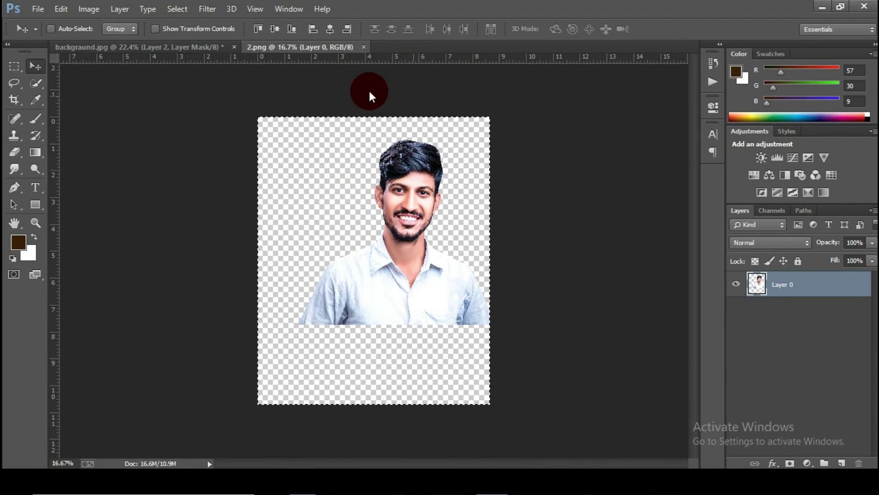
pyautogui.moveTo(369, 90); pyautogui.dragTo(441, 174)
pyautogui.click(732, 391)
# Step: Mask the smiling man's lower part so it fades into the fog
pyautogui.click(14, 151)
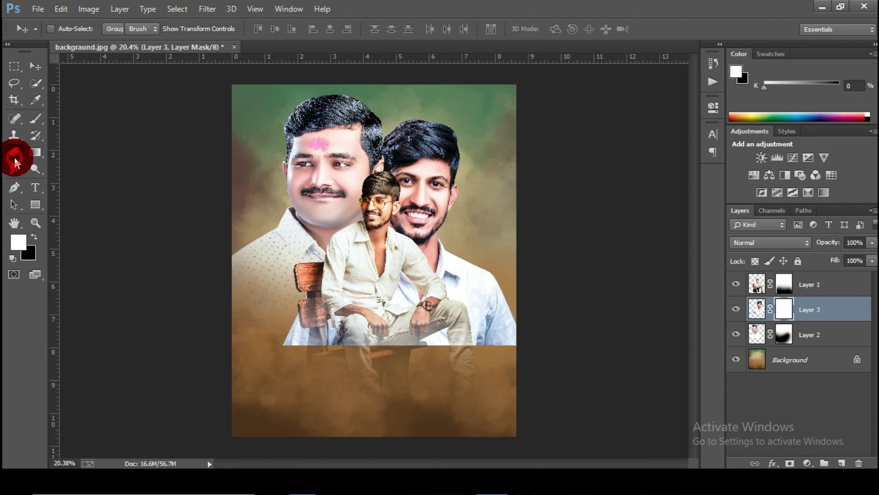
pyautogui.moveTo(300, 333)
pyautogui.mouseDown()
pyautogui.moveTo(307, 316)
pyautogui.moveTo(309, 339)
pyautogui.moveTo(341, 335)
pyautogui.moveTo(354, 347)
pyautogui.moveTo(291, 341)
pyautogui.mouseUp()
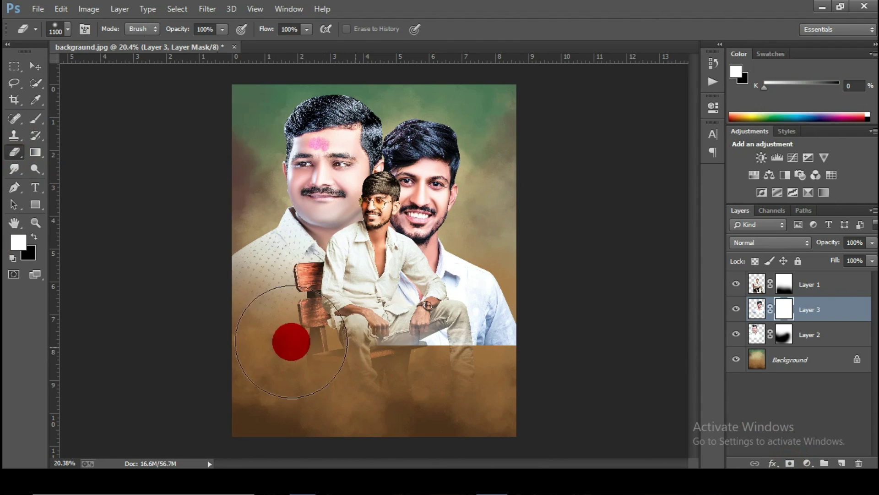
pyautogui.moveTo(368, 349)
pyautogui.mouseDown()
pyautogui.moveTo(487, 364)
pyautogui.moveTo(540, 316)
pyautogui.moveTo(539, 296)
pyautogui.moveTo(548, 324)
pyautogui.moveTo(355, 366)
pyautogui.moveTo(338, 297)
pyautogui.moveTo(263, 344)
pyautogui.mouseUp()
pyautogui.press(']')
pyautogui.scroll(3, 348, 167)
pyautogui.click(36, 65)
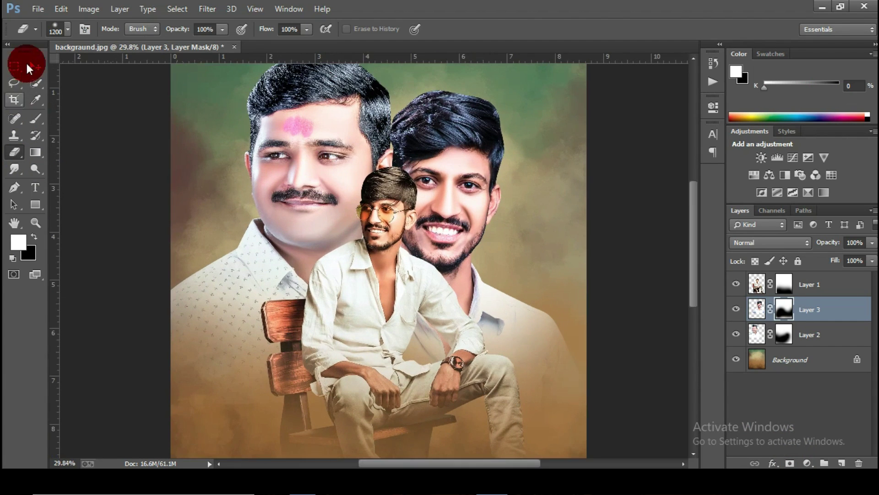
# Step: Set both portrait layers to Luminosity blending
pyautogui.click(776, 242)
pyautogui.click(764, 325)
pyautogui.click(826, 310)
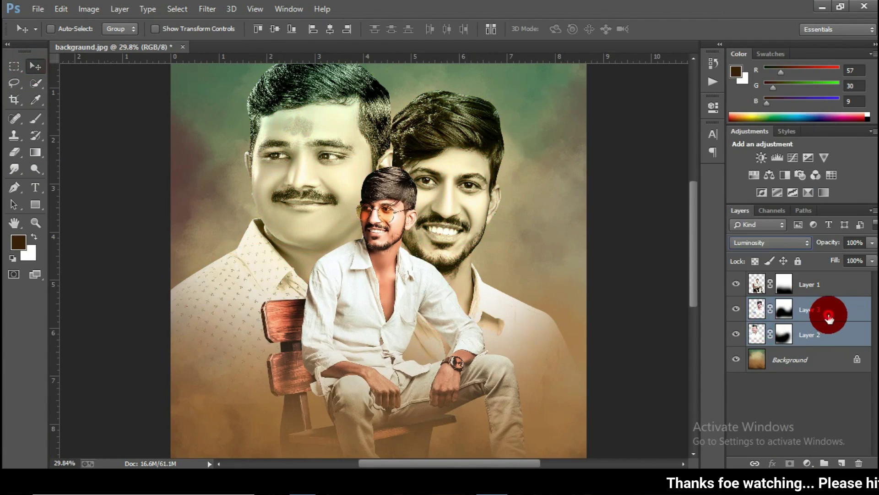
pyautogui.click(331, 170)
# Step: Zoom in on the portraits and nudge the seated man slightly into place
pyautogui.click(35, 222)
pyautogui.click(503, 178)
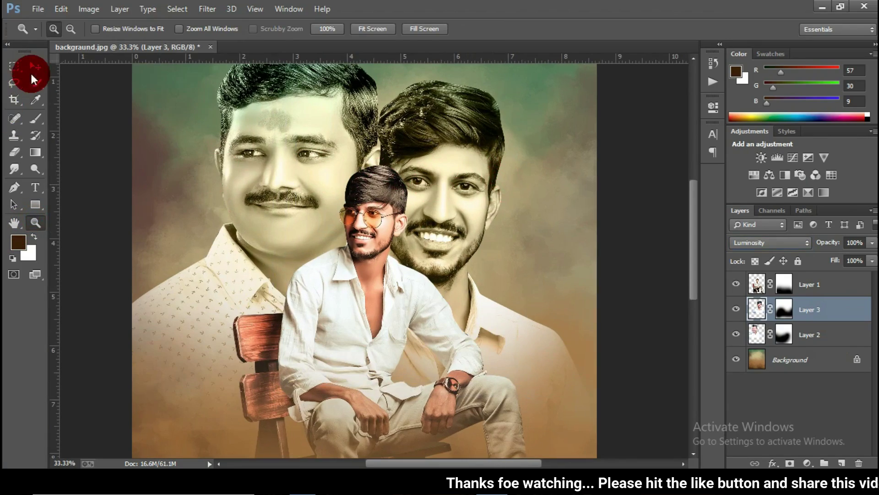
pyautogui.click(35, 66)
pyautogui.scroll(3, 373, 197)
pyautogui.click(806, 283)
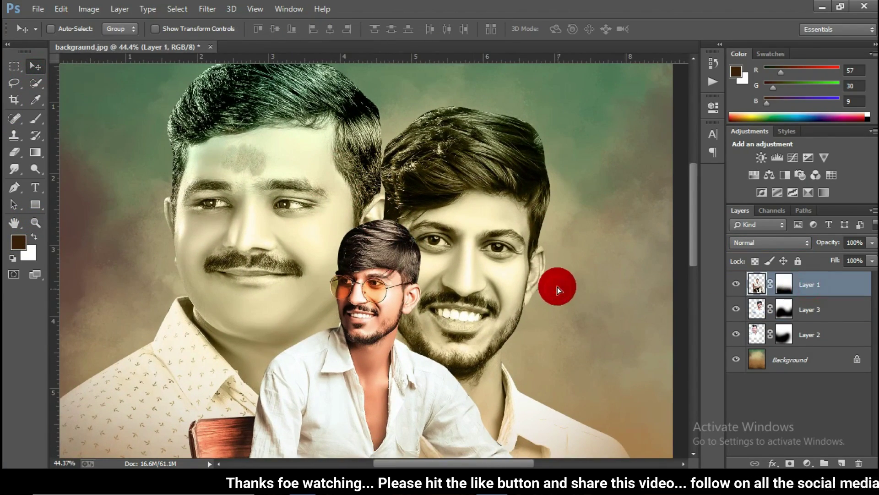
pyautogui.moveTo(557, 287); pyautogui.dragTo(554, 285)
pyautogui.scroll(-5, 454, 275)
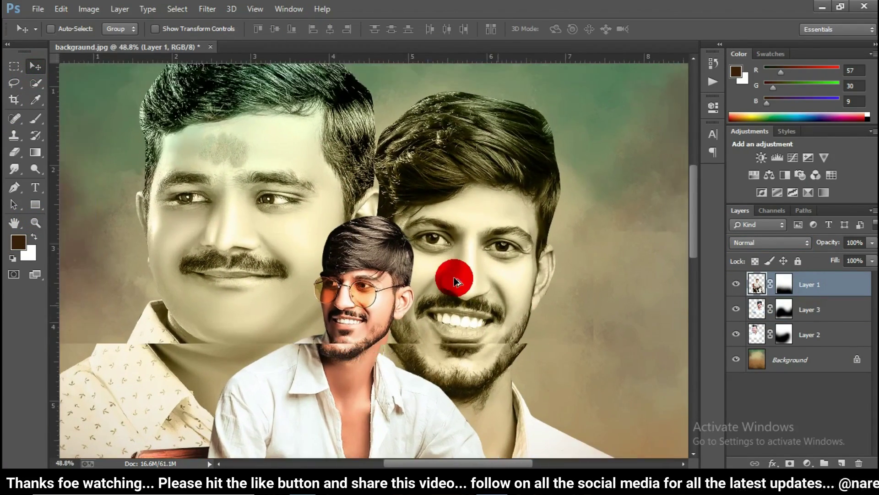
pyautogui.scroll(-3, 453, 281)
pyautogui.scroll(1, 412, 266)
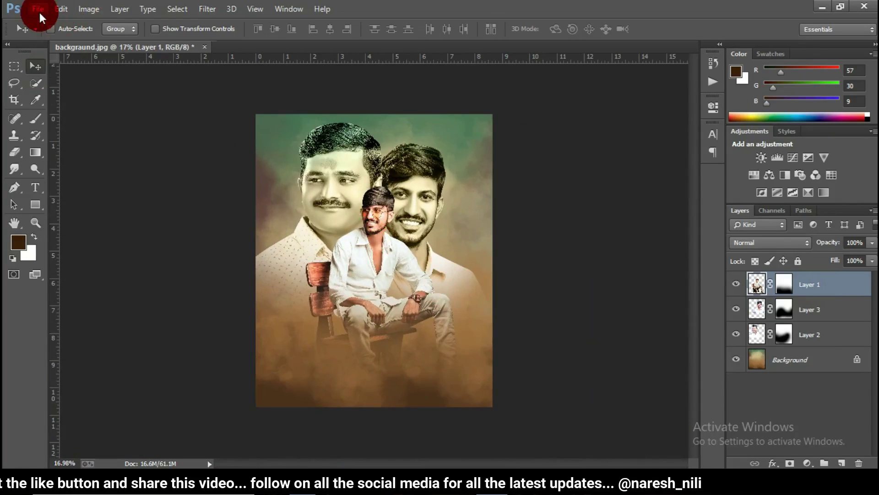
pyautogui.click(38, 9)
pyautogui.click(295, 150)
# Step: Bring the Sunlight glow into the poster as Layer 4 in Screen blend mode
pyautogui.doubleClick(252, 189)
pyautogui.moveTo(362, 176); pyautogui.dragTo(341, 71)
pyautogui.click(330, 45)
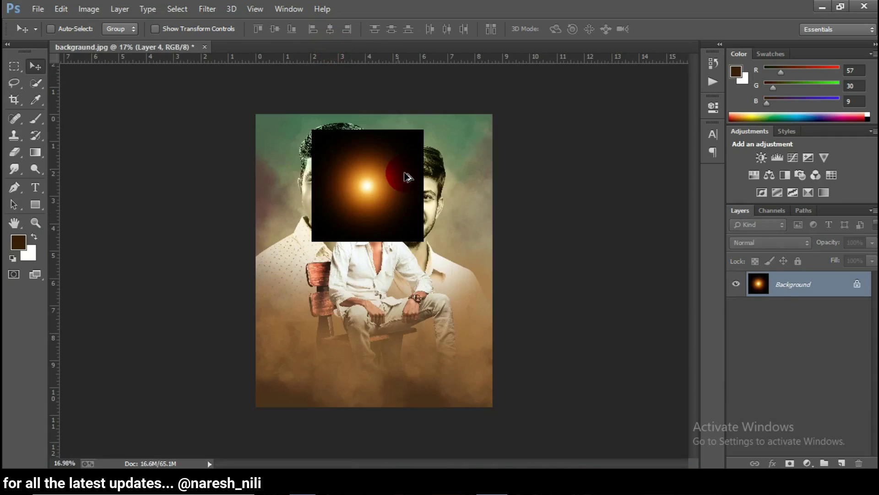
pyautogui.scroll(2, 390, 183)
pyautogui.click(760, 243)
pyautogui.click(742, 157)
pyautogui.moveTo(367, 182); pyautogui.dragTo(385, 161)
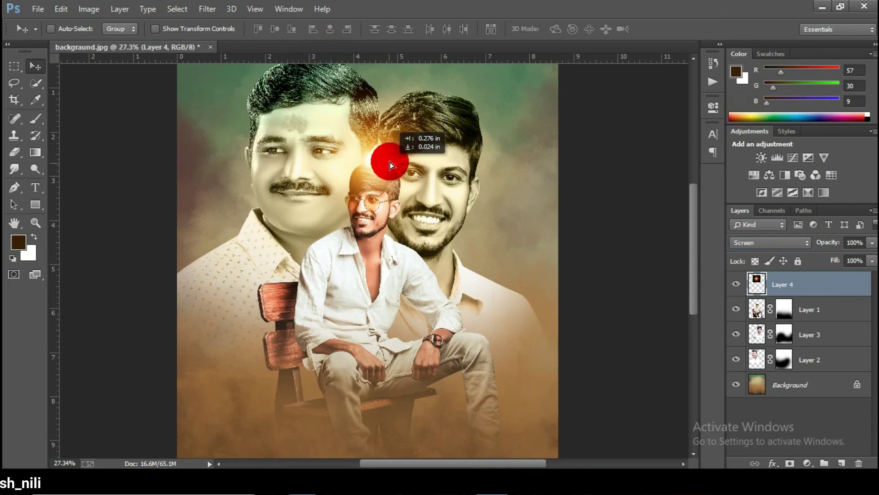
# Step: Shrink the glow to about a third and set it above the seated man's head
pyautogui.hotkey('ctrl', 't')
pyautogui.moveTo(465, 249); pyautogui.dragTo(404, 199)
pyautogui.click(583, 29)
pyautogui.scroll(3, 359, 157)
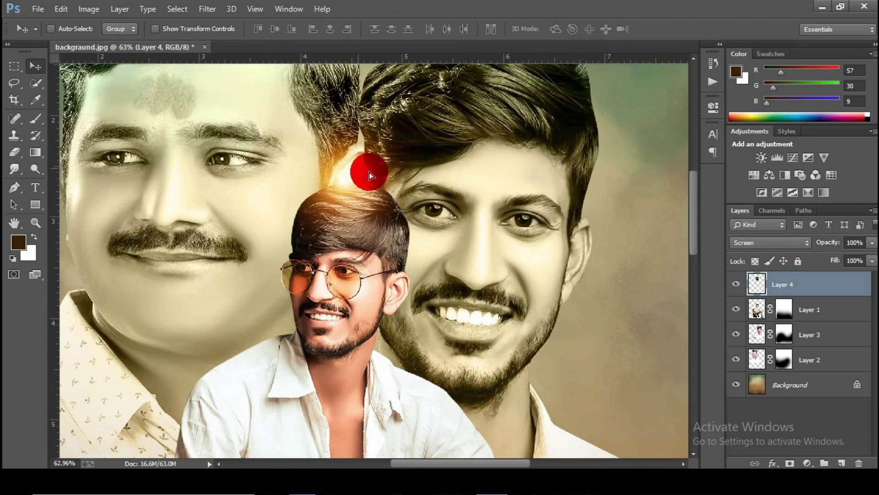
pyautogui.moveTo(370, 172); pyautogui.dragTo(380, 174)
pyautogui.scroll(-10, 383, 181)
pyautogui.scroll(1, 447, 233)
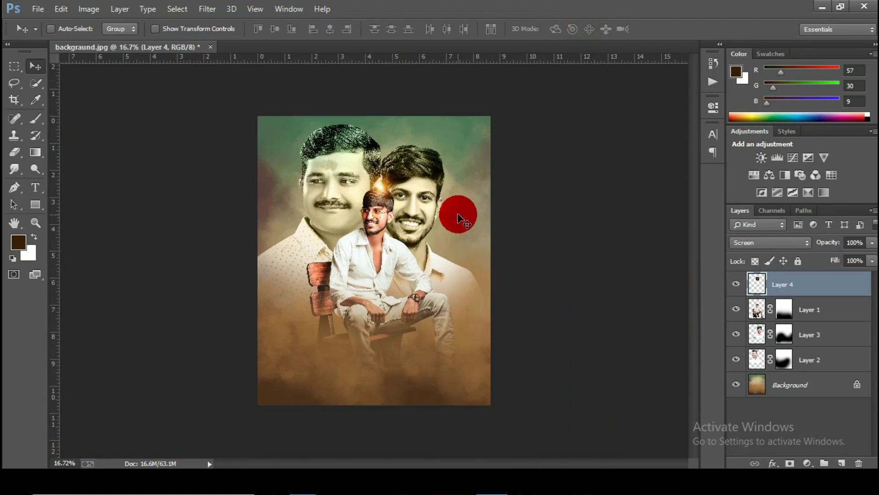
# Step: Duplicate the glow, rescale the copy, and position it along the poster's top
pyautogui.hotkey('ctrl', 'j')
pyautogui.hotkey('ctrl', 't')
pyautogui.moveTo(553, 342); pyautogui.dragTo(545, 350)
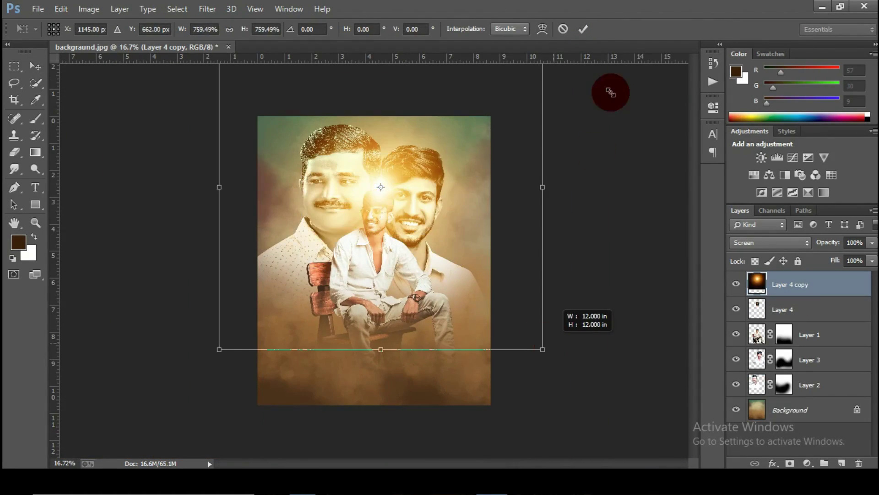
pyautogui.click(584, 28)
pyautogui.moveTo(428, 156)
pyautogui.mouseDown()
pyautogui.moveTo(444, 131)
pyautogui.moveTo(430, 170)
pyautogui.moveTo(426, 142)
pyautogui.mouseUp()
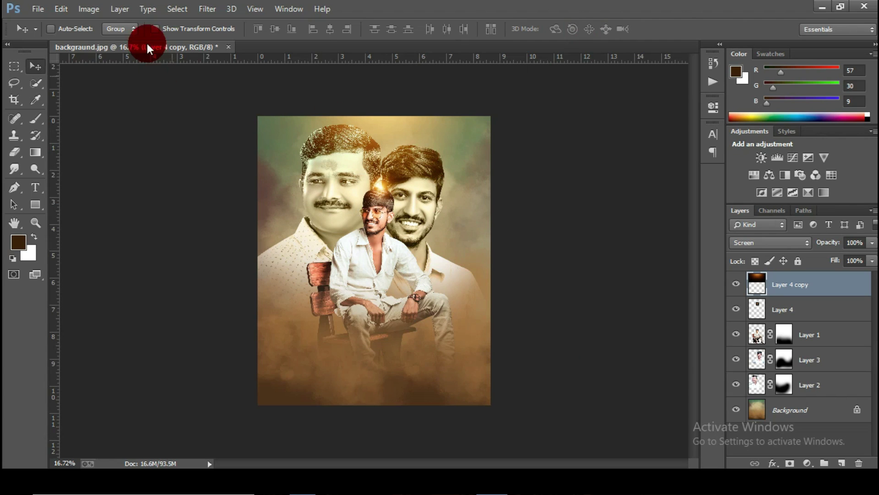
pyautogui.click(65, 8)
pyautogui.click(82, 243)
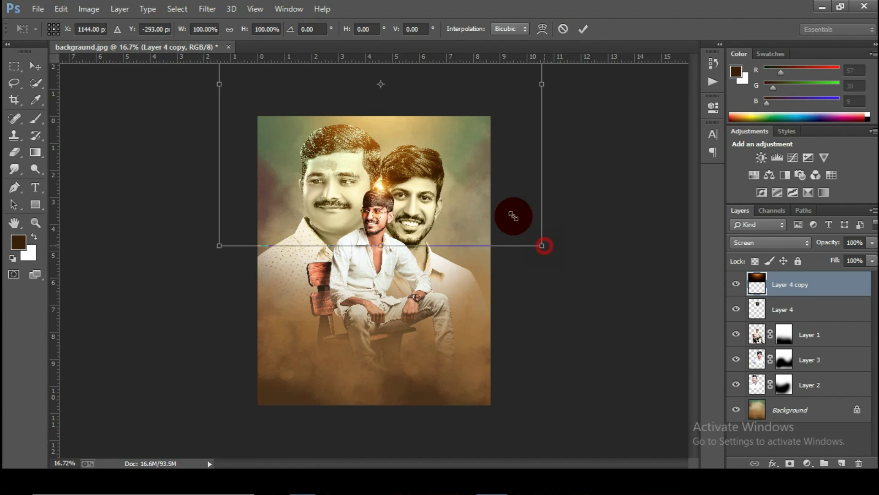
pyautogui.moveTo(543, 246); pyautogui.dragTo(506, 190)
pyautogui.click(584, 27)
pyautogui.moveTo(402, 127); pyautogui.dragTo(403, 149)
pyautogui.scroll(-2, 311, 146)
pyautogui.scroll(1, 256, 97)
# Step: Shift the glow copy's hue with a Hue/Saturation adjustment
pyautogui.click(89, 9)
pyautogui.moveTo(108, 39)
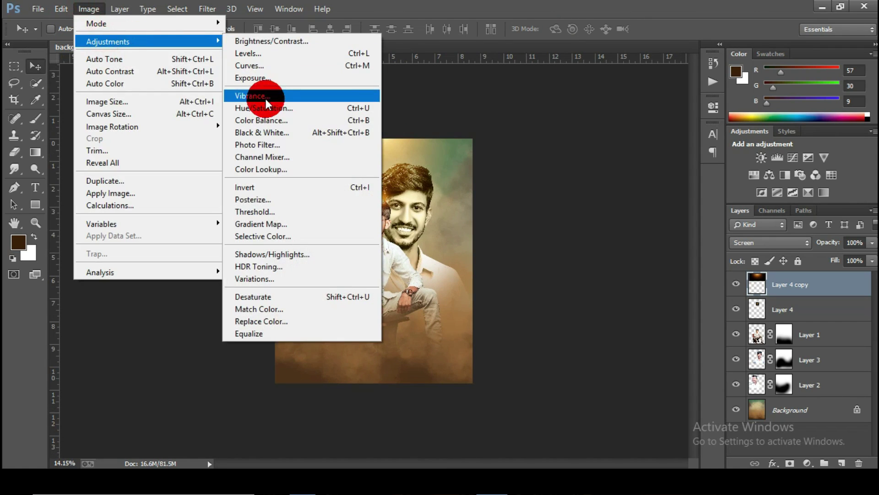
pyautogui.click(264, 107)
pyautogui.moveTo(542, 194); pyautogui.dragTo(543, 194)
pyautogui.click(671, 129)
pyautogui.scroll(3, 359, 175)
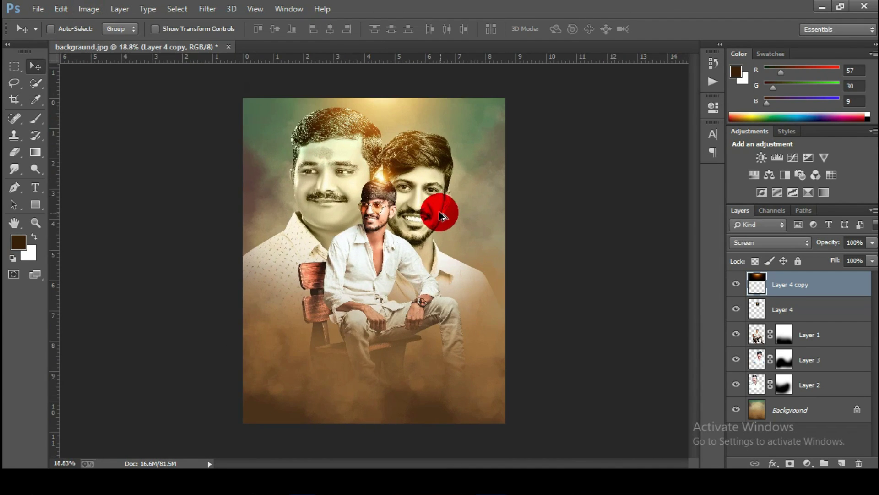
pyautogui.scroll(1, 430, 251)
pyautogui.click(38, 9)
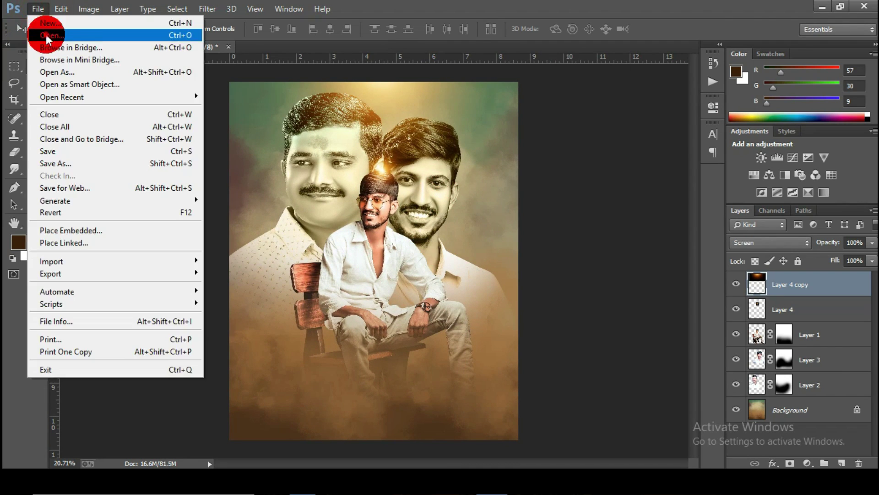
# Step: Drag the HAPPY BIRTHDAY pattern into the poster and stack Layer 5 just above Background
pyautogui.click(46, 33)
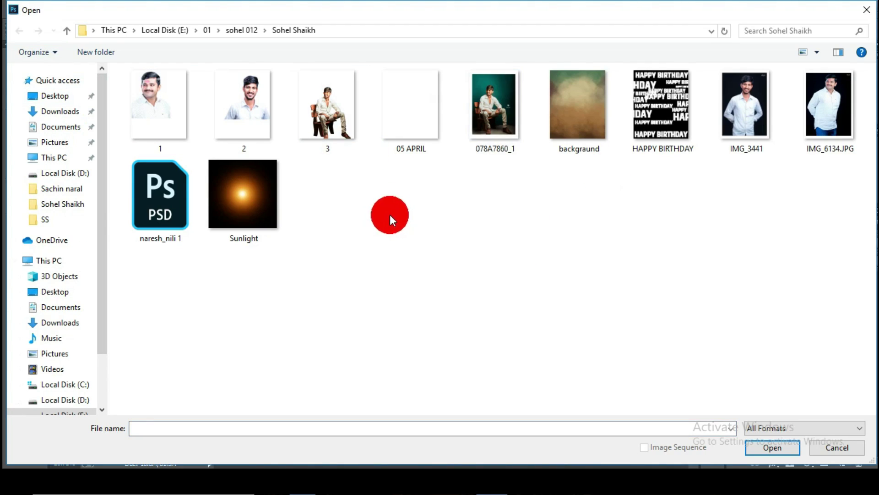
pyautogui.doubleClick(650, 140)
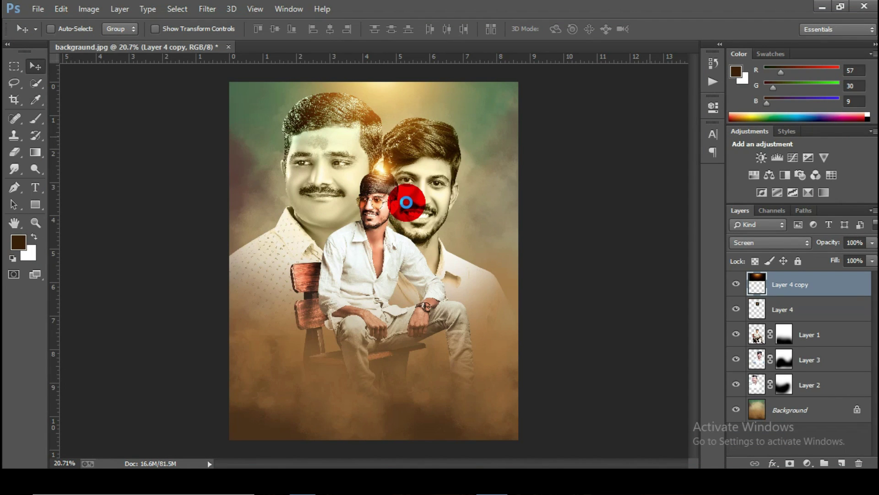
pyautogui.moveTo(343, 146); pyautogui.dragTo(387, 78)
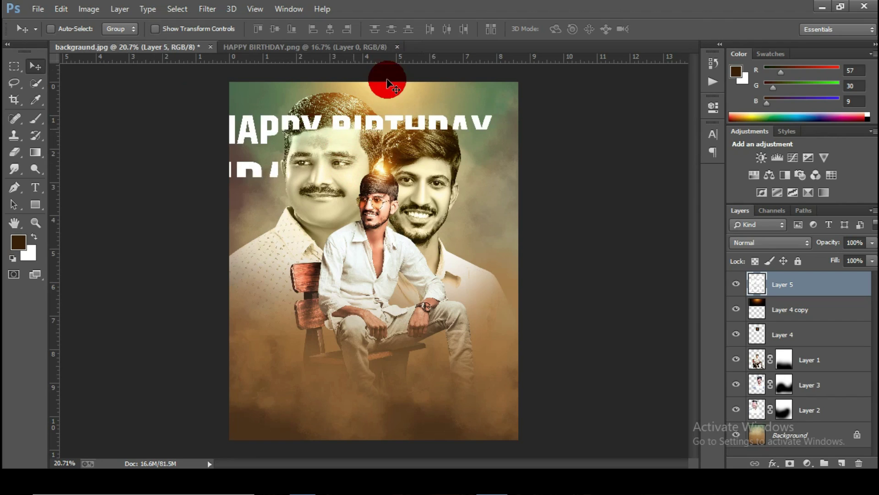
pyautogui.moveTo(338, 143); pyautogui.dragTo(367, 118)
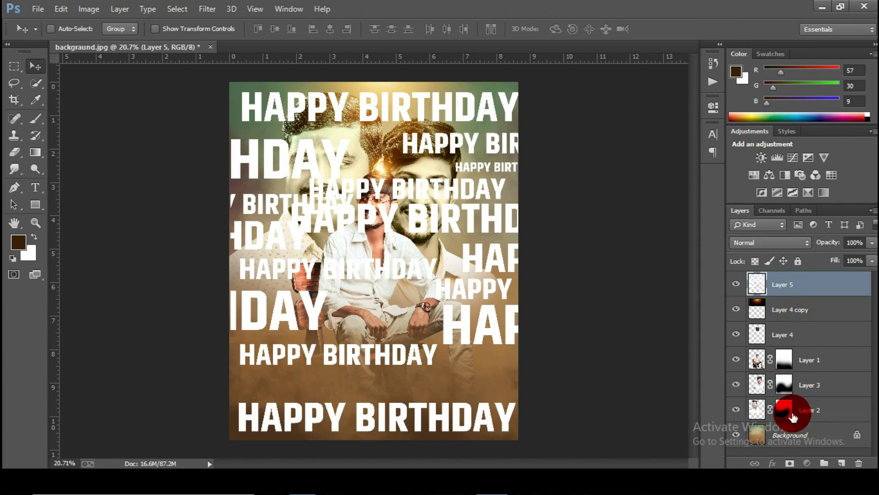
pyautogui.moveTo(787, 289); pyautogui.dragTo(794, 414)
# Step: Set Layer 5 to Overlay at 42% opacity and give it a layer mask
pyautogui.click(769, 243)
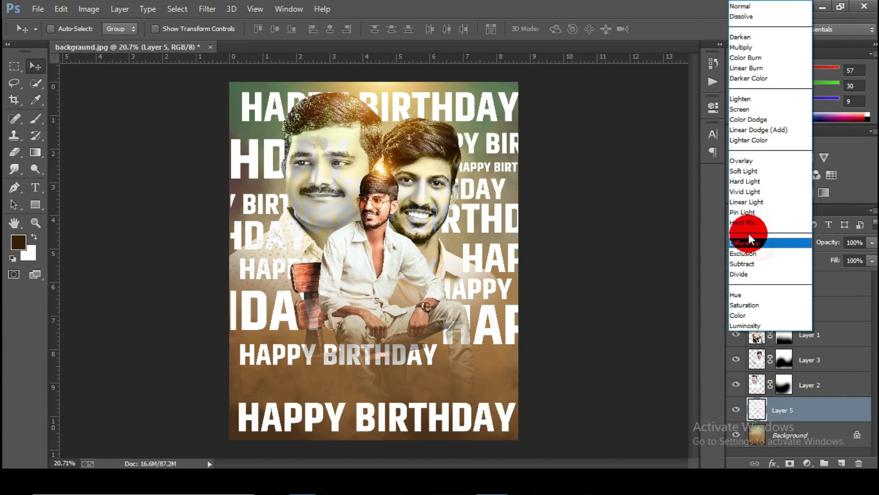
pyautogui.click(745, 161)
pyautogui.click(790, 463)
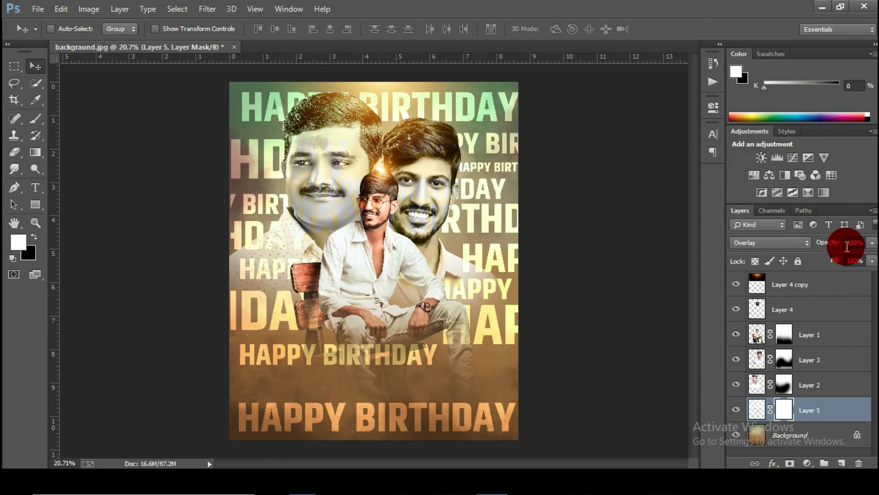
pyautogui.moveTo(830, 244); pyautogui.dragTo(794, 245)
# Step: Paint the mask with a soft 1053 px brush to reveal text at the edges
pyautogui.click(35, 119)
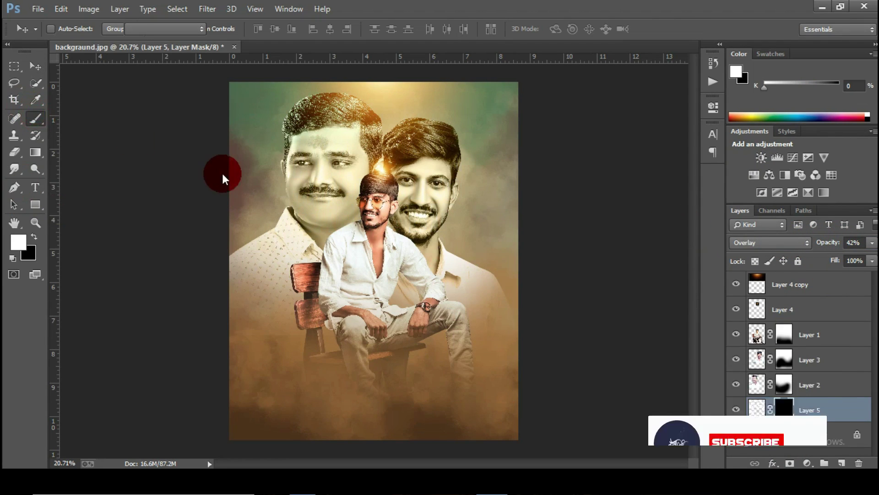
pyautogui.rightClick(353, 309)
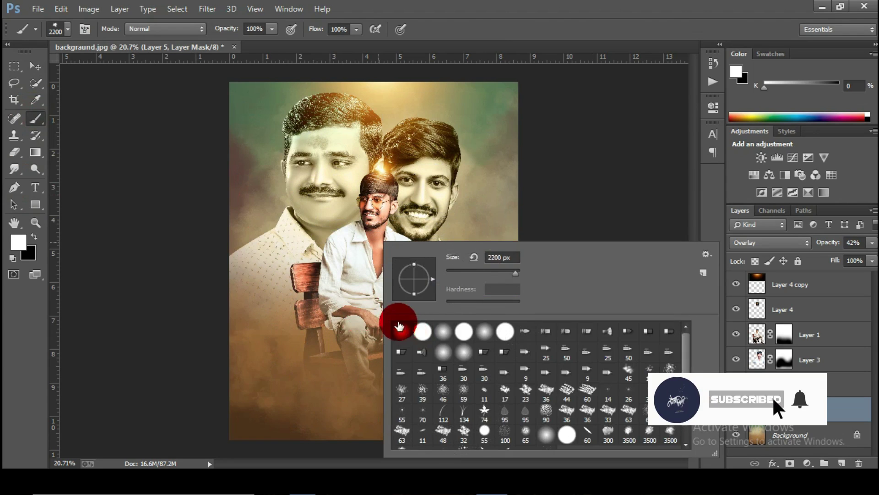
pyautogui.click(39, 131)
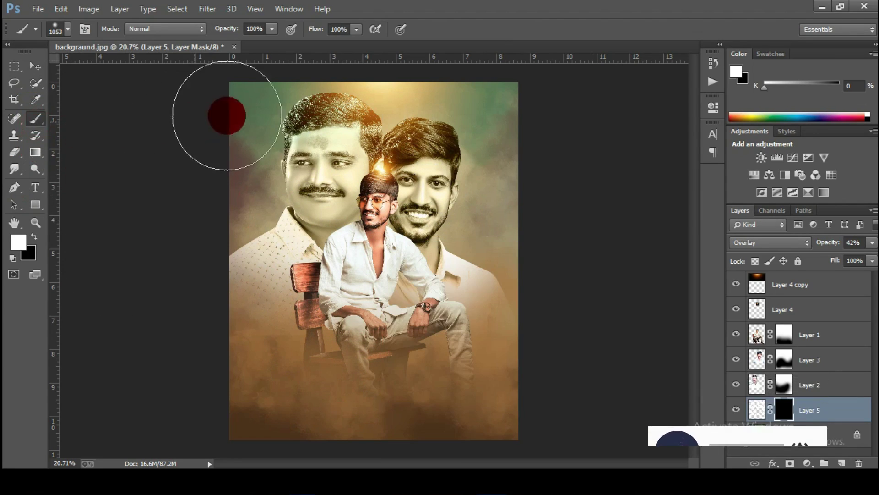
pyautogui.moveTo(226, 114)
pyautogui.mouseDown()
pyautogui.moveTo(178, 201)
pyautogui.moveTo(515, 199)
pyautogui.moveTo(540, 245)
pyautogui.moveTo(496, 180)
pyautogui.mouseUp()
pyautogui.scroll(-2, 496, 179)
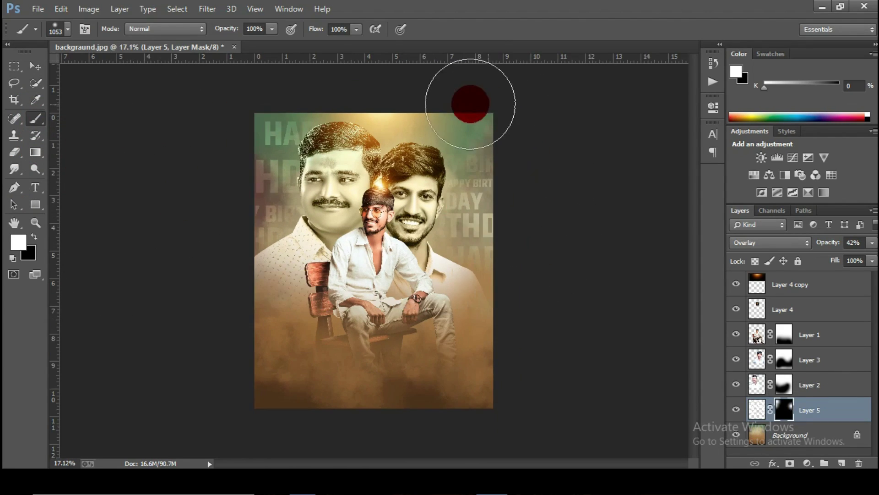
pyautogui.moveTo(471, 98); pyautogui.dragTo(571, 129)
pyautogui.scroll(1, 246, 399)
pyautogui.moveTo(246, 399)
pyautogui.mouseDown()
pyautogui.moveTo(397, 450)
pyautogui.moveTo(411, 436)
pyautogui.moveTo(495, 410)
pyautogui.moveTo(499, 386)
pyautogui.moveTo(516, 384)
pyautogui.moveTo(514, 318)
pyautogui.moveTo(546, 343)
pyautogui.mouseUp()
pyautogui.scroll(1, 544, 367)
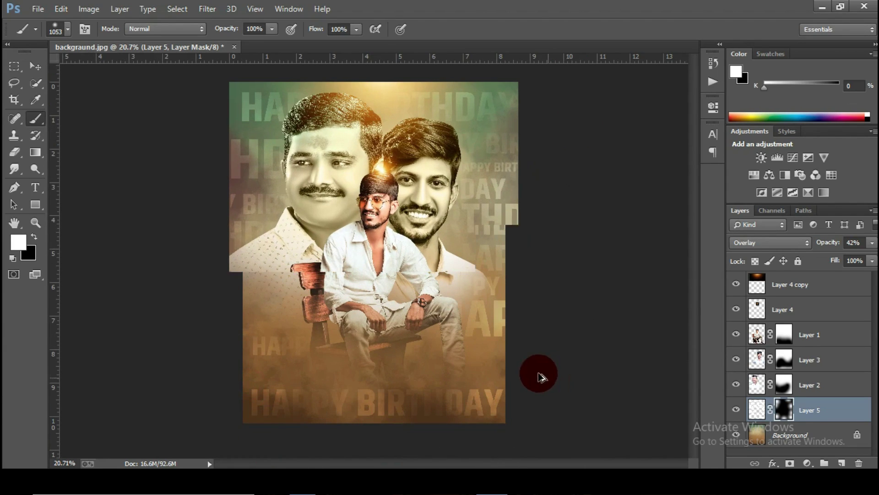
pyautogui.press('z')
pyautogui.click(452, 121)
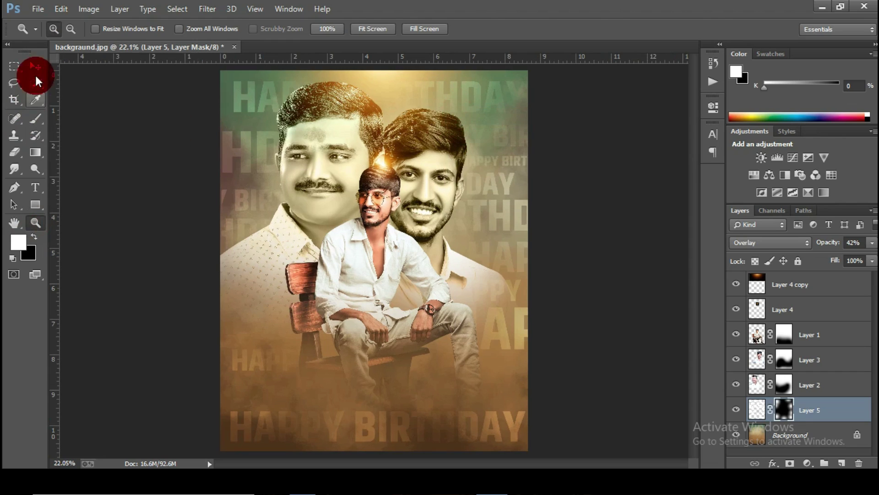
pyautogui.click(35, 66)
# Step: Open the 05 APRIL image file
pyautogui.click(47, 17)
pyautogui.click(54, 32)
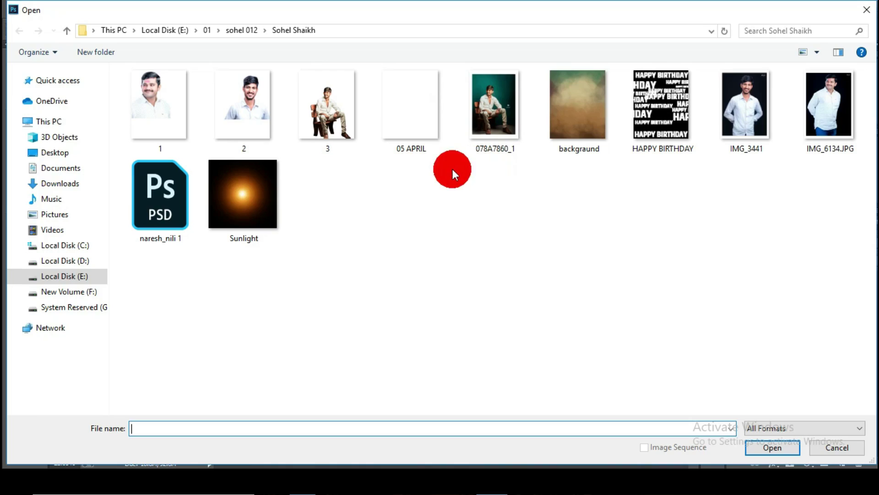
pyautogui.click(403, 145)
pyautogui.doubleClick(403, 146)
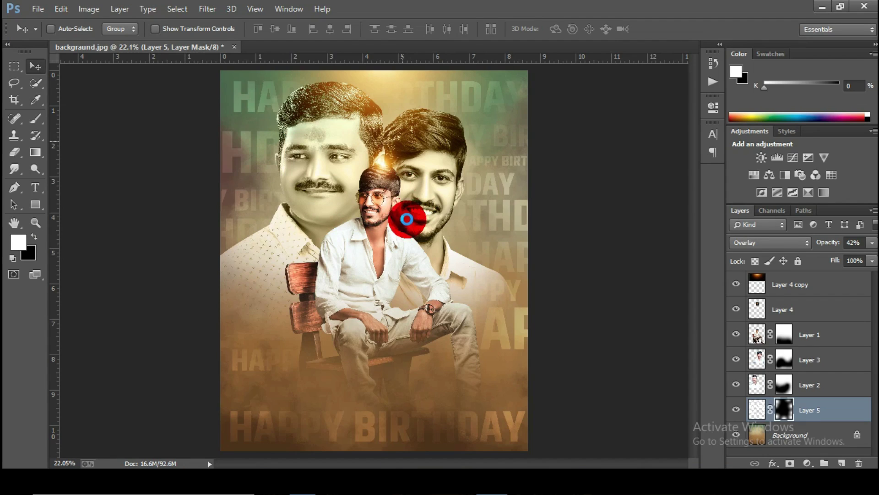
# Step: Bring the 05 APRIL graphic into the poster above Layer 4, beside the younger man's face
pyautogui.click(212, 46)
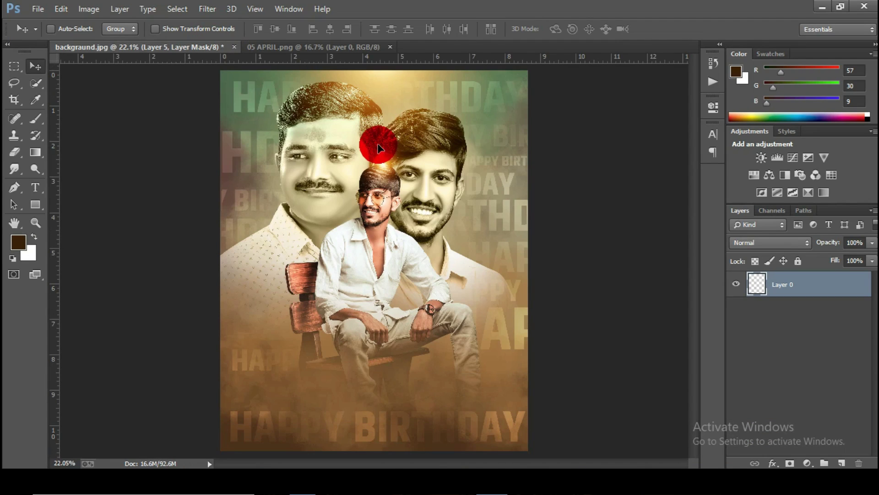
pyautogui.moveTo(389, 65); pyautogui.dragTo(387, 72)
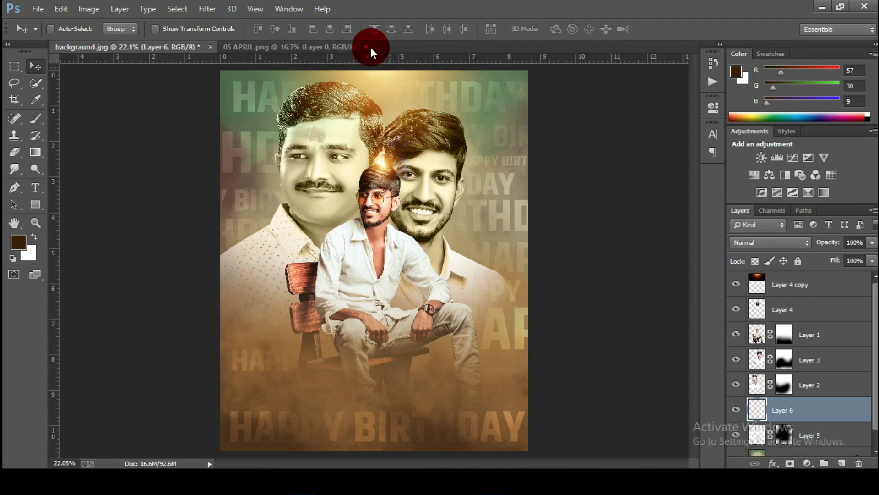
pyautogui.click(366, 47)
pyautogui.click(787, 407)
pyautogui.moveTo(788, 407); pyautogui.dragTo(781, 297)
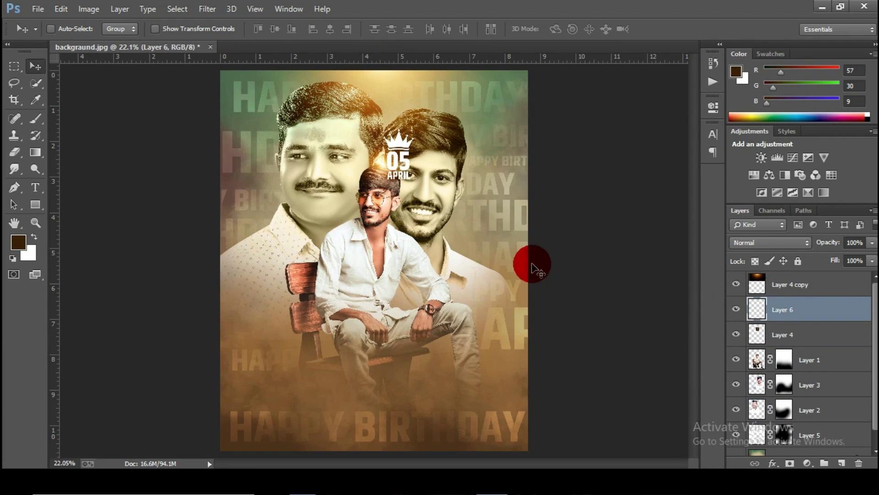
pyautogui.moveTo(413, 169); pyautogui.dragTo(495, 232)
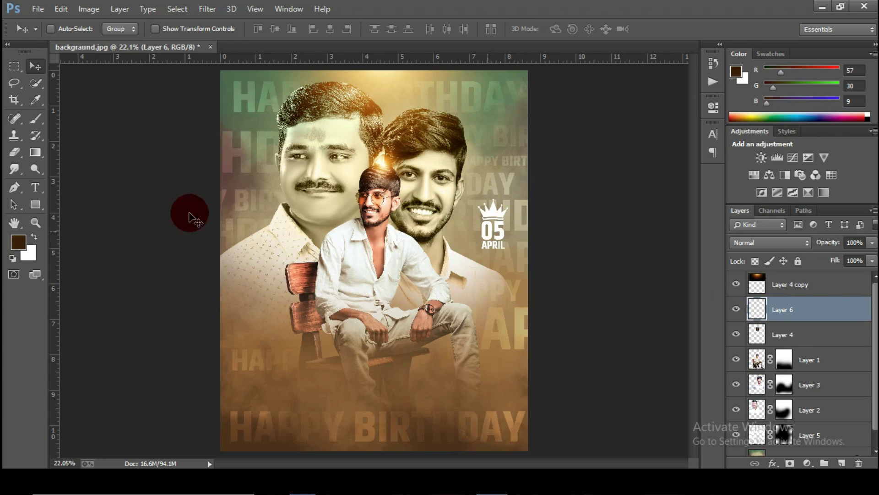
# Step: Erase on Layer 5's mask with the default black and white colours
pyautogui.click(784, 433)
pyautogui.press('e')
pyautogui.press('d')
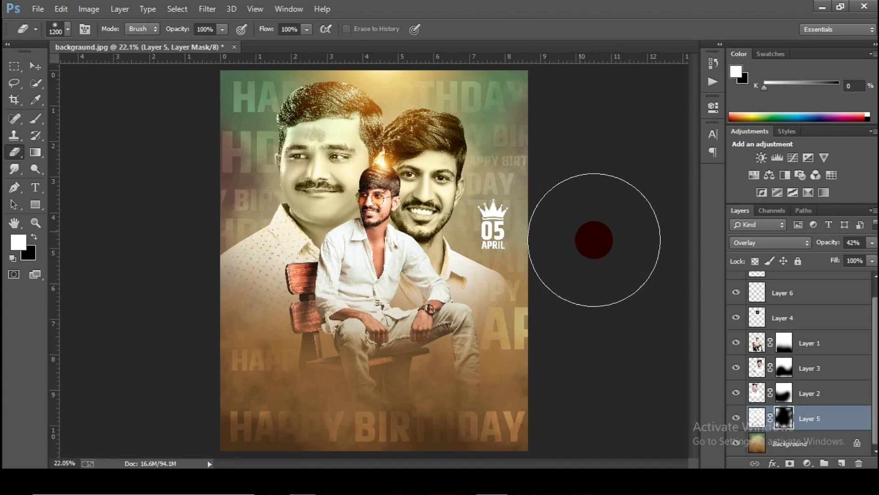
pyautogui.click(552, 229)
# Step: Blend the 05 APRIL layer in Lighter Color mode, then bring up the Open dialog
pyautogui.press('v')
pyautogui.click(729, 357)
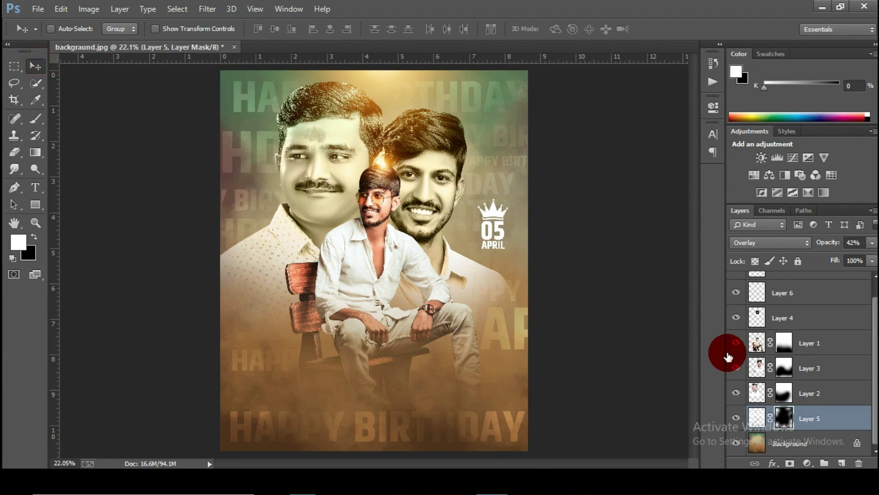
pyautogui.scroll(1, 781, 334)
pyautogui.click(785, 304)
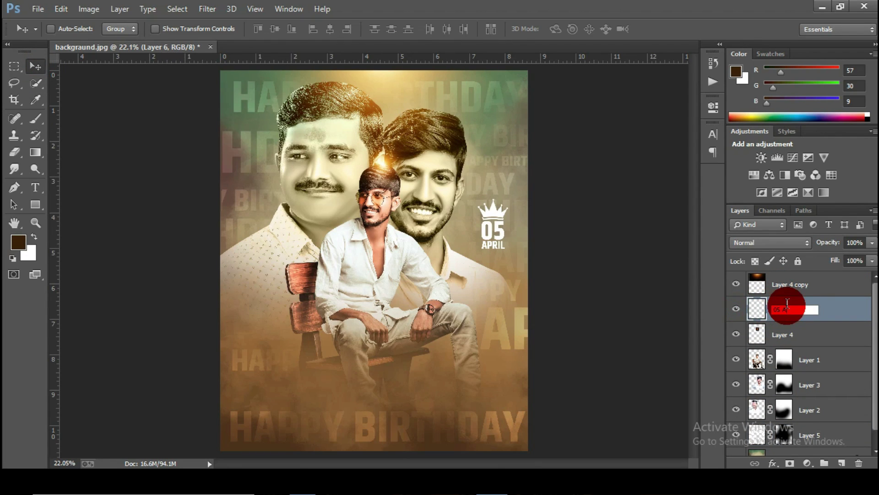
pyautogui.click(768, 243)
pyautogui.click(765, 176)
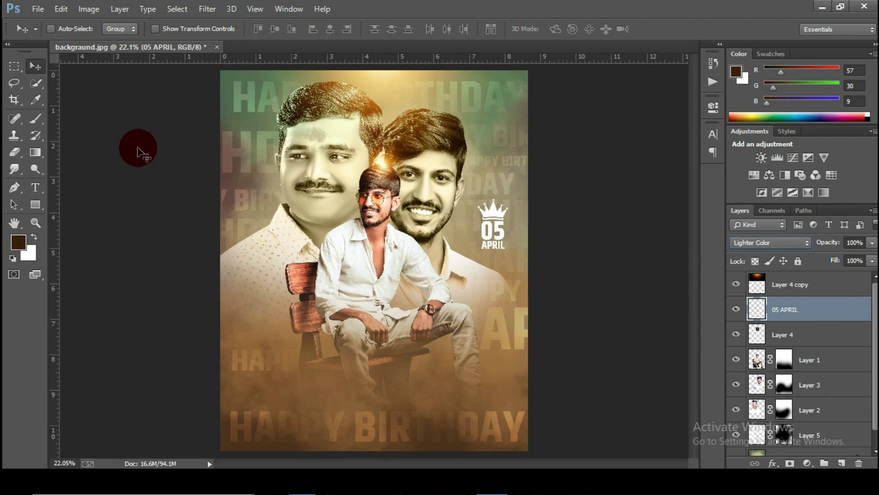
pyautogui.click(38, 9)
pyautogui.click(47, 23)
# Step: Open the banner PSD and carry its logo 2 layer onto the poster canvas
pyautogui.click(179, 210)
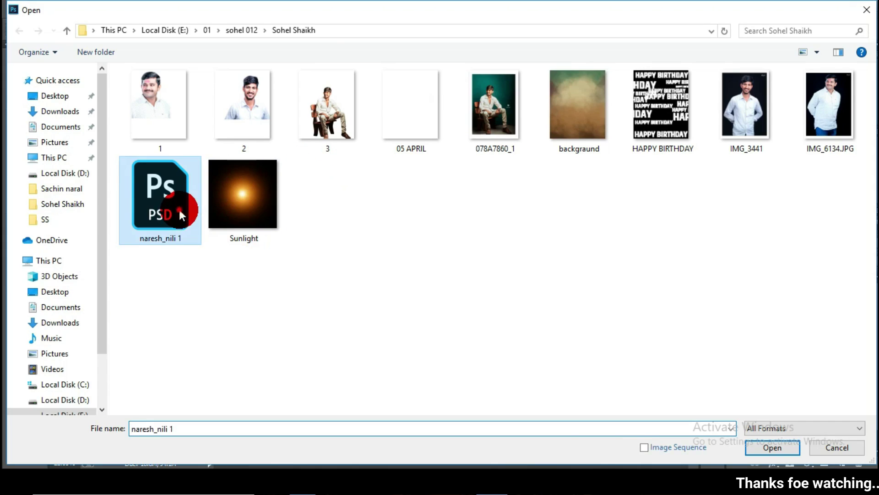
pyautogui.click(337, 171)
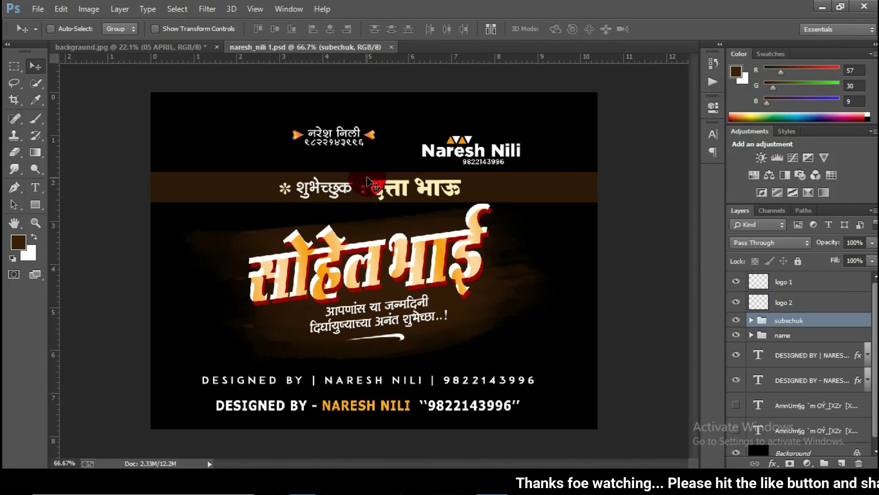
pyautogui.click(790, 308)
pyautogui.moveTo(790, 308); pyautogui.dragTo(319, 223)
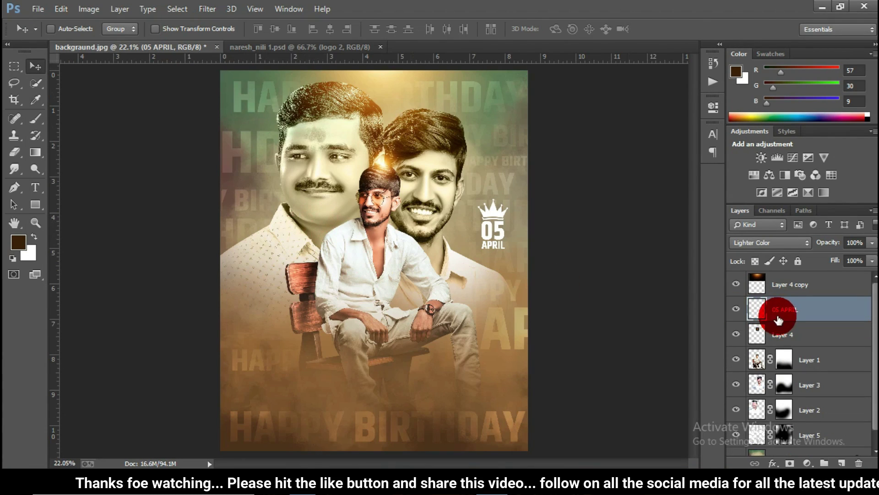
pyautogui.scroll(-1, 324, 147)
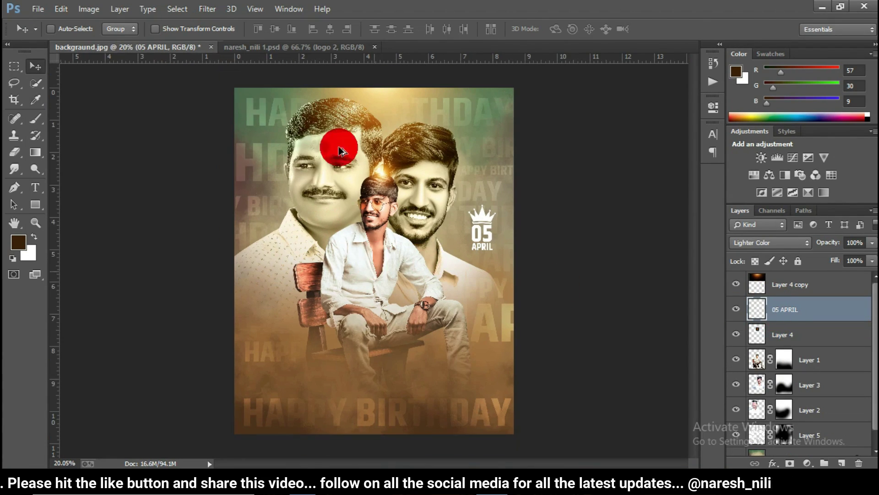
pyautogui.moveTo(288, 59); pyautogui.dragTo(418, 302)
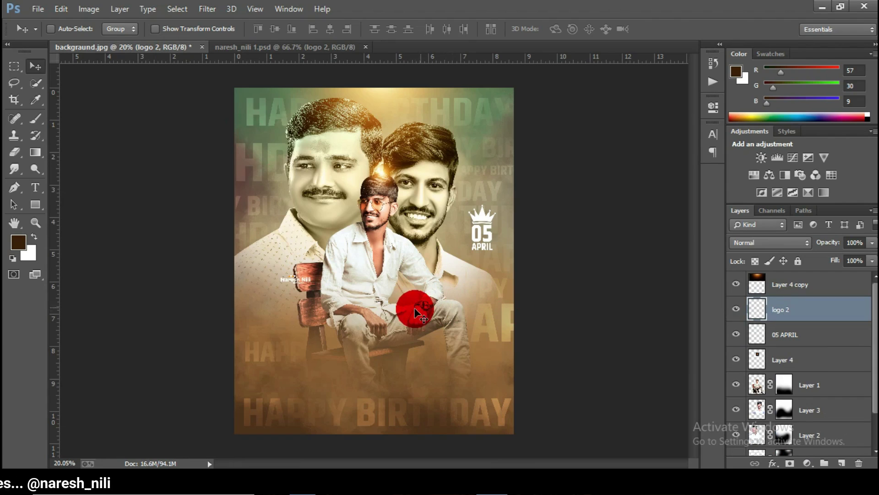
# Step: Rotate the logo 90° counter-clockwise and move it to the poster's left edge
pyautogui.hotkey('ctrl', 't')
pyautogui.rightClick(328, 280)
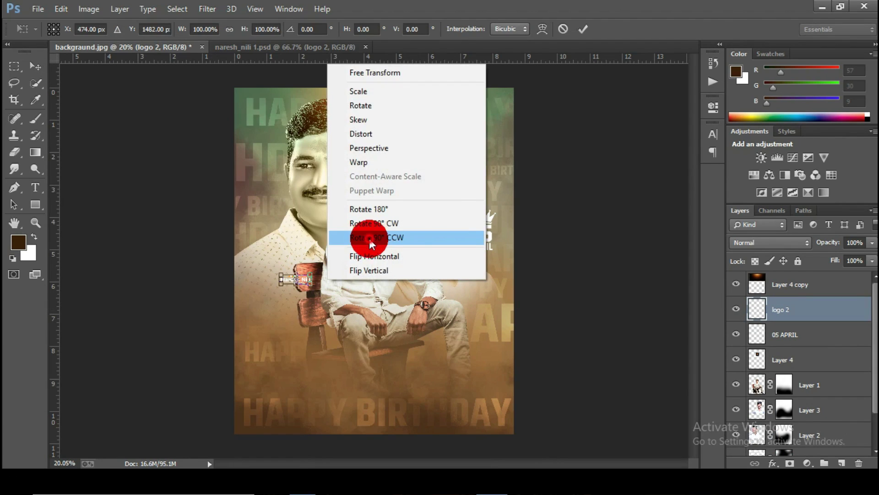
pyautogui.click(369, 238)
pyautogui.click(578, 28)
pyautogui.moveTo(257, 285); pyautogui.dragTo(265, 283)
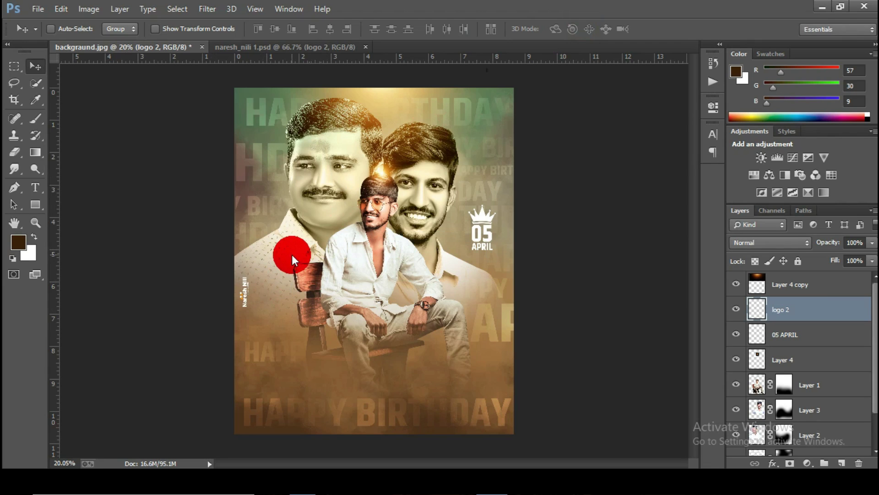
pyautogui.click(765, 241)
pyautogui.click(743, 160)
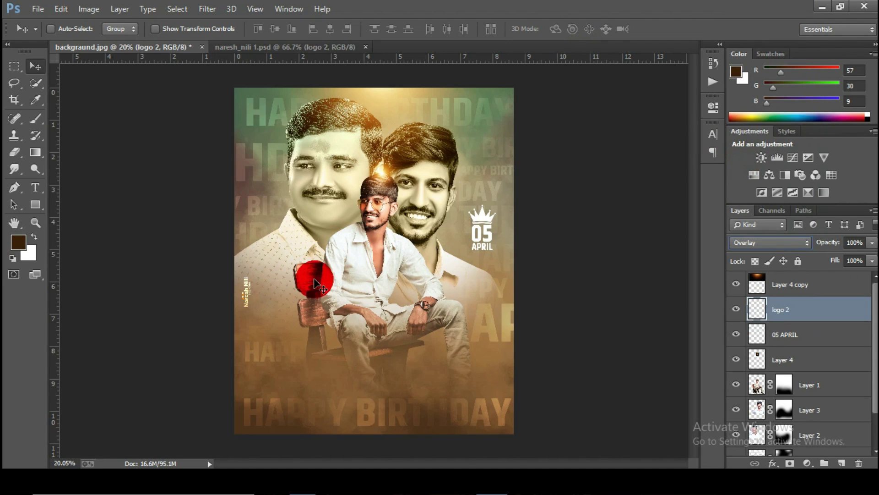
pyautogui.click(263, 46)
pyautogui.click(784, 334)
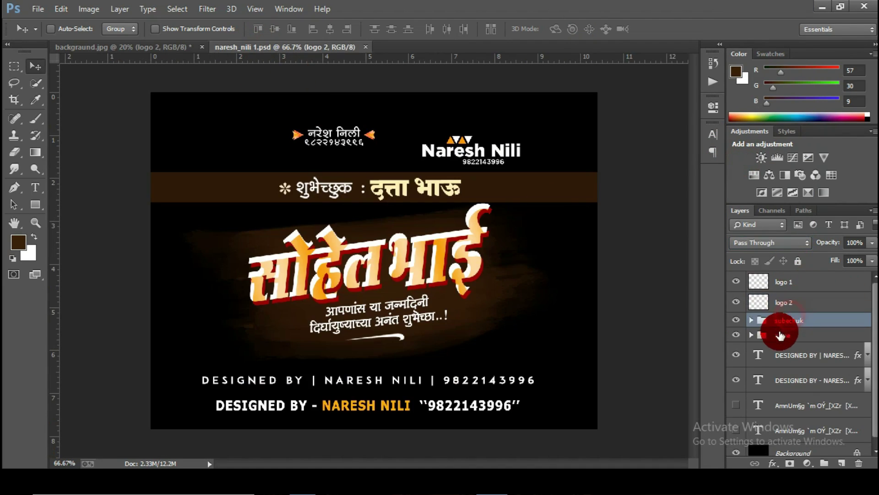
# Step: Bring the name group into the poster, enlarge it to about 178% and move it down
pyautogui.moveTo(355, 265); pyautogui.dragTo(337, 322)
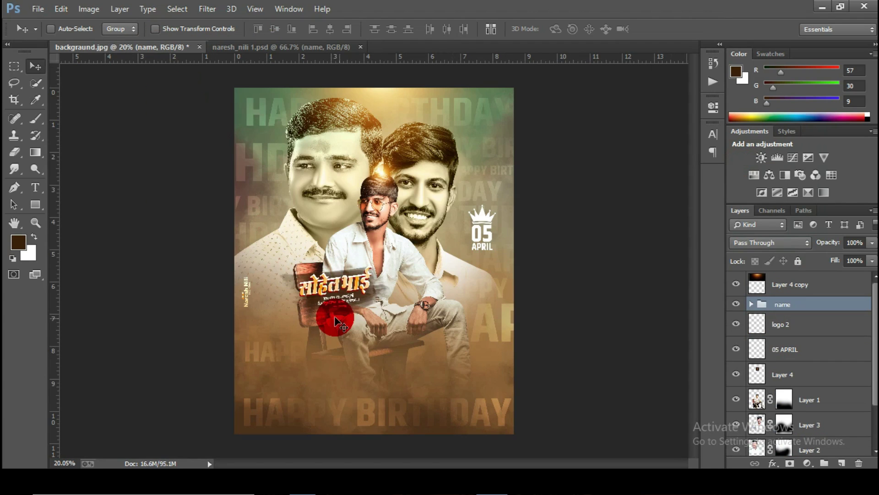
pyautogui.hotkey('ctrl', 't')
pyautogui.moveTo(389, 310); pyautogui.dragTo(433, 328)
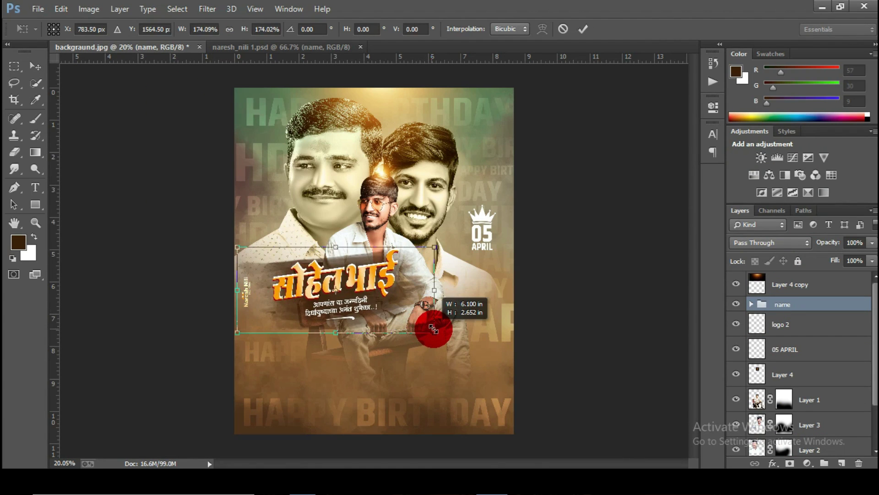
pyautogui.click(583, 29)
pyautogui.moveTo(359, 277); pyautogui.dragTo(429, 343)
# Step: Scale the name title up about 110% more and nudge it slightly lower
pyautogui.scroll(7, 402, 407)
pyautogui.scroll(-2, 420, 335)
pyautogui.scroll(-1, 432, 329)
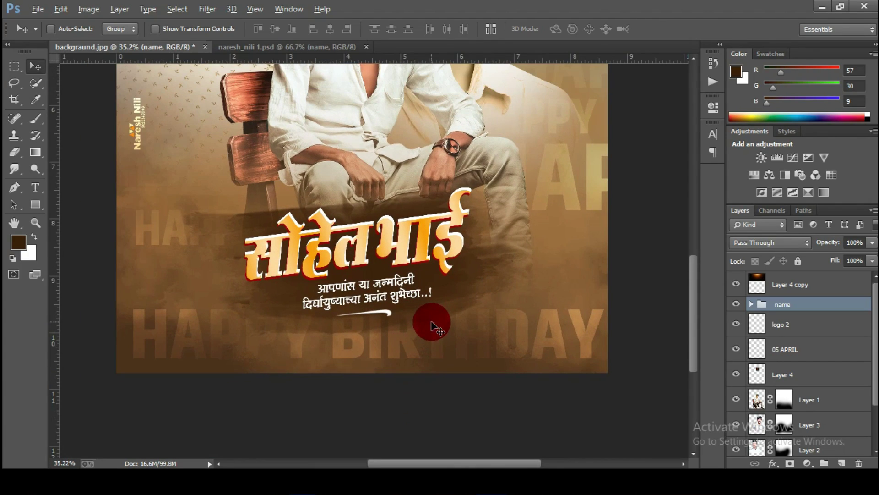
pyautogui.hotkey('ctrl', 't')
pyautogui.moveTo(544, 353); pyautogui.dragTo(553, 347)
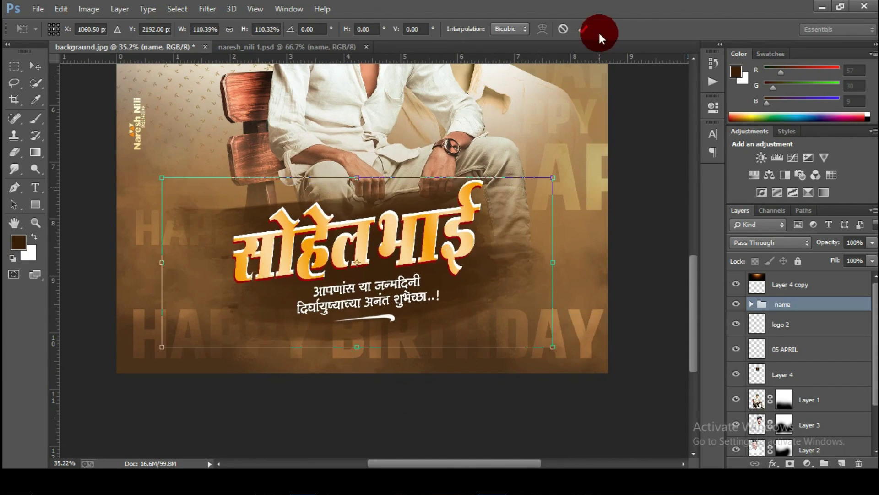
pyautogui.moveTo(466, 206); pyautogui.dragTo(459, 213)
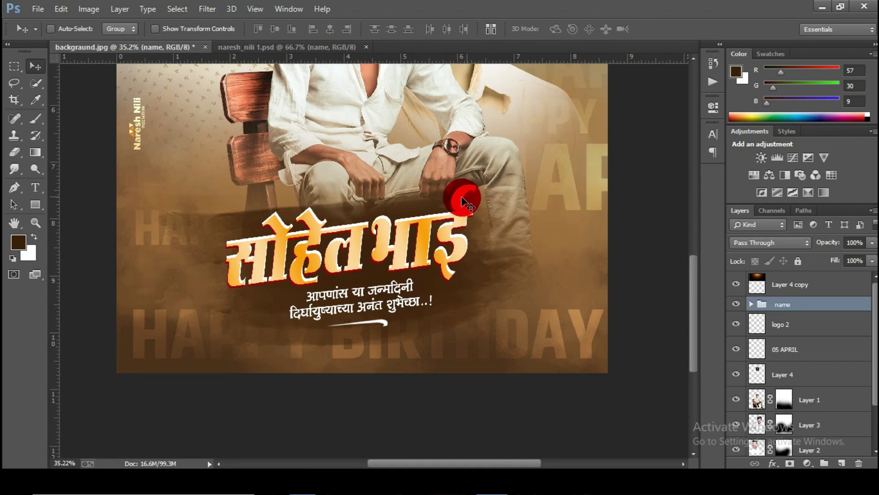
pyautogui.click(275, 47)
# Step: Bring the subechuk credit band into the poster, widen it and move it to the bottom
pyautogui.click(763, 327)
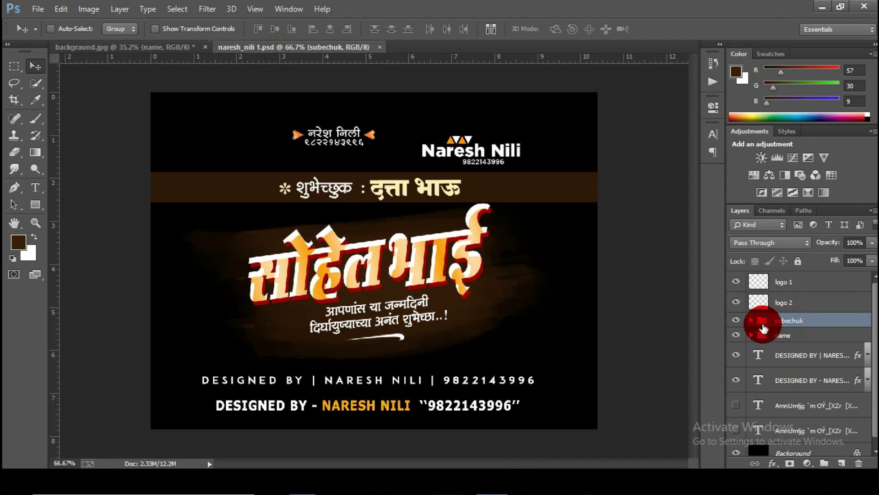
pyautogui.moveTo(418, 179); pyautogui.dragTo(357, 308)
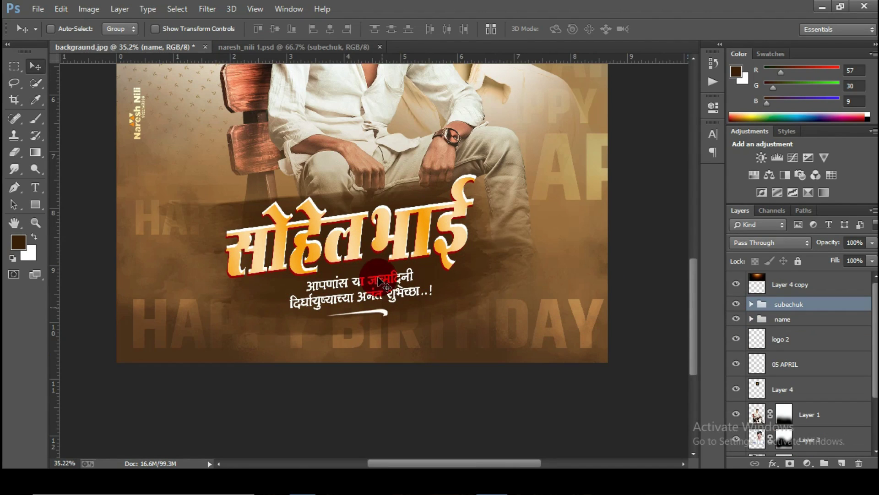
pyautogui.click(393, 47)
pyautogui.scroll(-3, 444, 192)
pyautogui.hotkey('ctrl', 't')
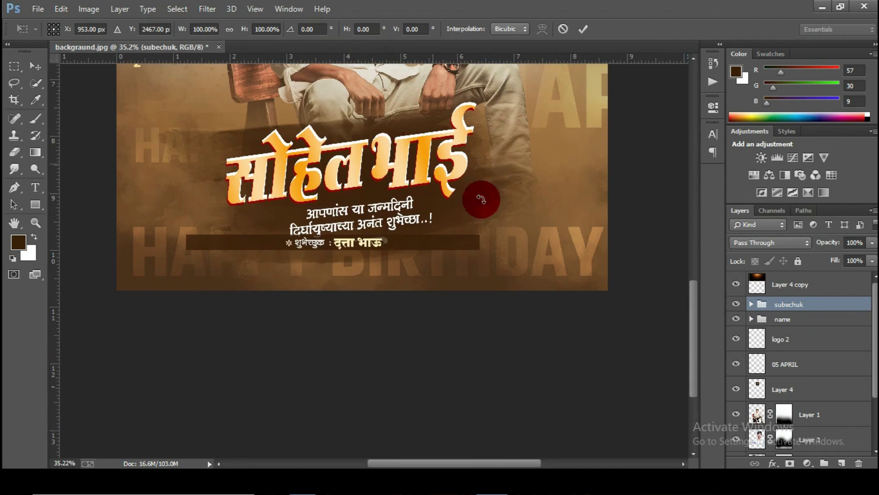
pyautogui.moveTo(481, 251); pyautogui.dragTo(568, 257)
pyautogui.click(583, 28)
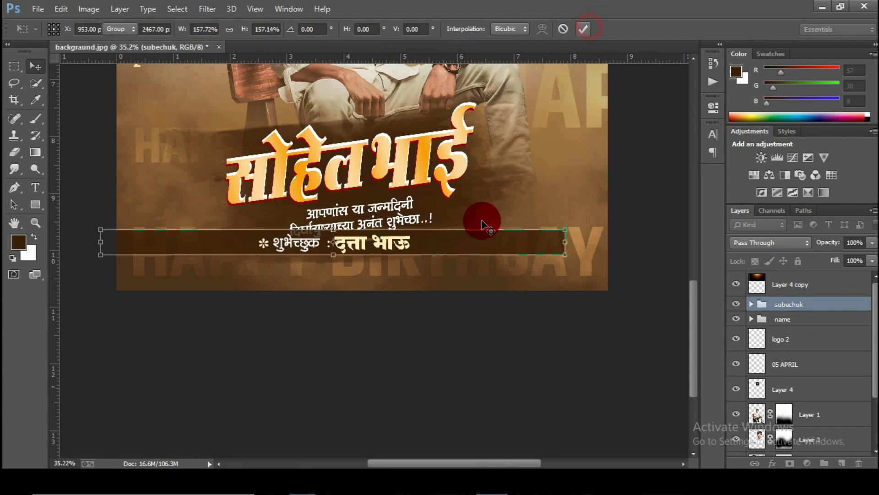
pyautogui.moveTo(472, 237); pyautogui.dragTo(493, 263)
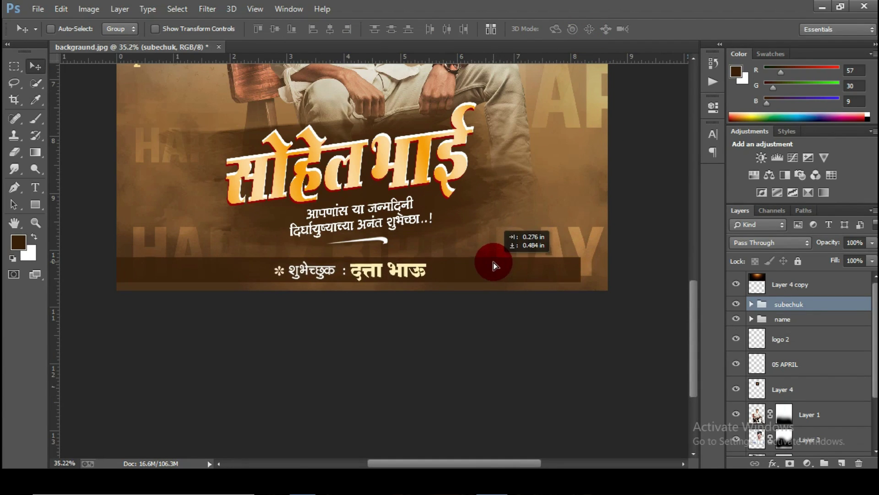
pyautogui.hotkey('ctrl', 't')
pyautogui.moveTo(588, 285)
pyautogui.mouseDown()
pyautogui.moveTo(569, 267)
pyautogui.moveTo(601, 280)
pyautogui.mouseUp()
pyautogui.click(581, 29)
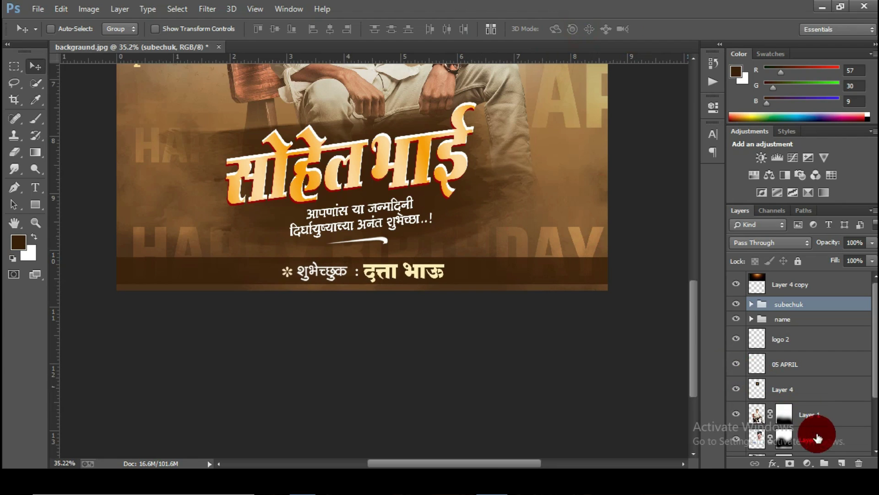
# Step: Add a layer mask to the subechuk group and shrink the Eraser to 700 px
pyautogui.click(790, 463)
pyautogui.click(14, 153)
pyautogui.scroll(-1, 114, 255)
pyautogui.press('[')
pyautogui.press('[')
pyautogui.press('[')
pyautogui.press('[')
pyautogui.press('[')
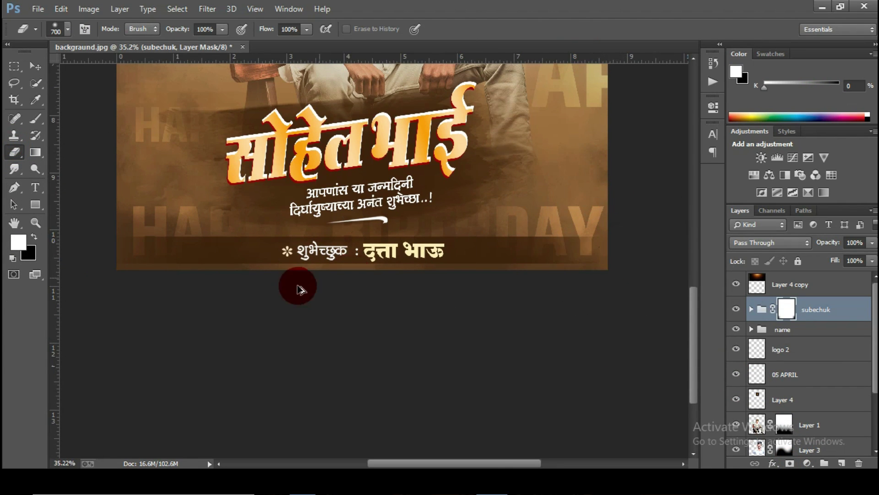
pyautogui.scroll(-1, 299, 288)
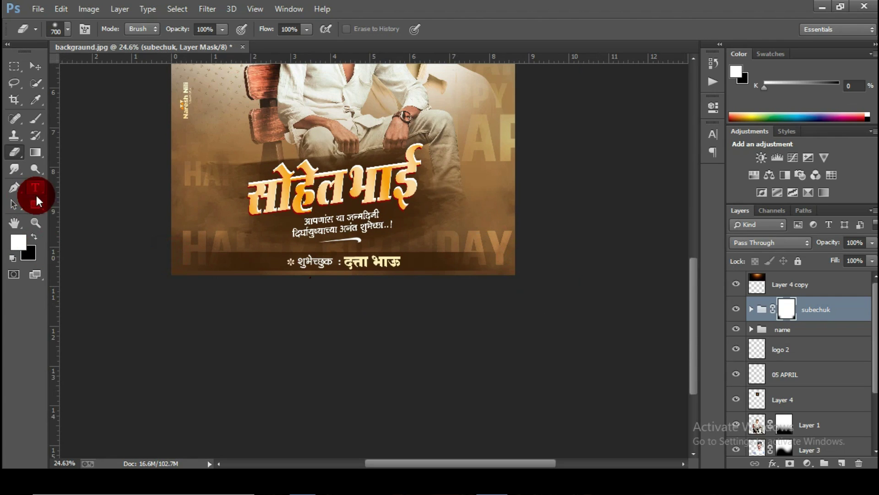
pyautogui.click(35, 223)
pyautogui.rightClick(307, 192)
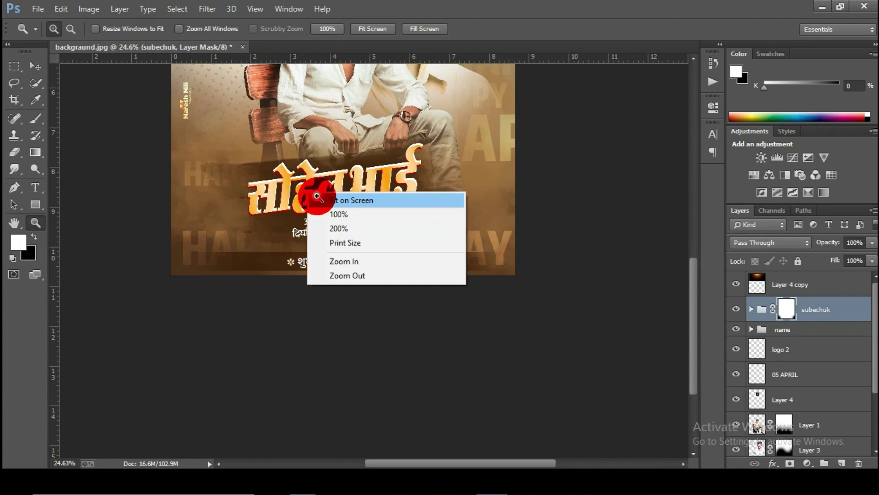
pyautogui.click(320, 200)
pyautogui.click(34, 66)
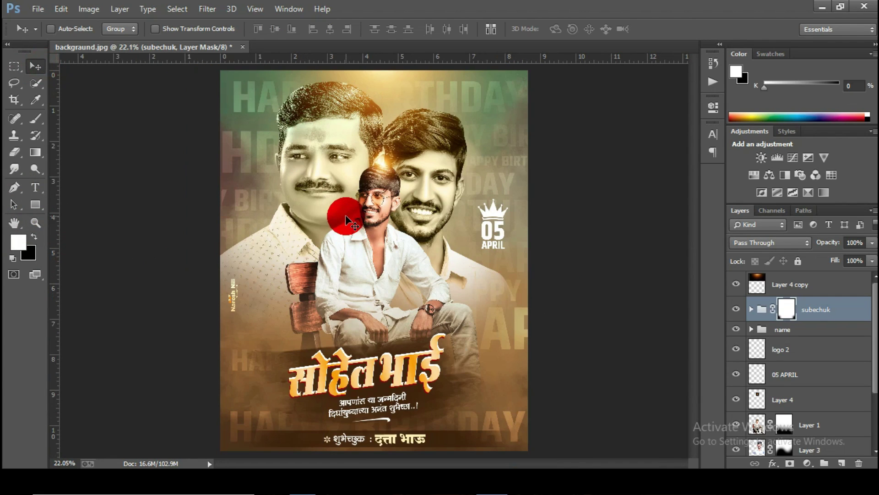
pyautogui.scroll(-1, 346, 217)
pyautogui.click(751, 330)
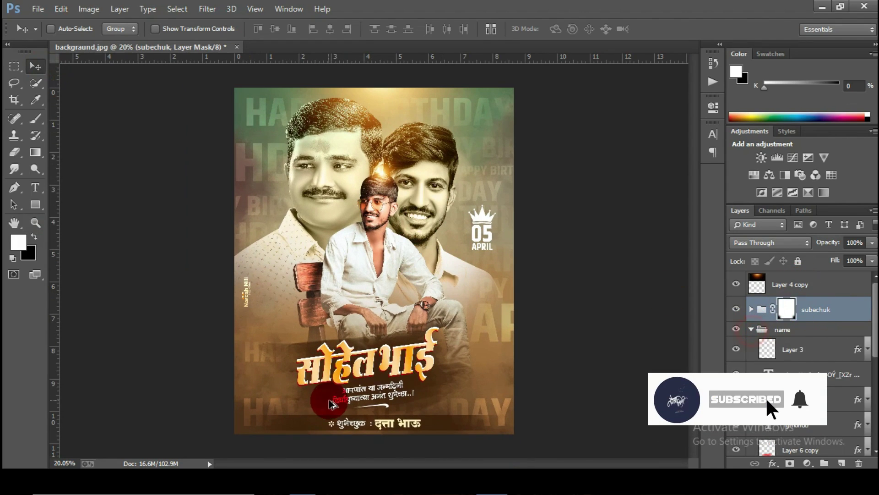
pyautogui.scroll(5, 353, 381)
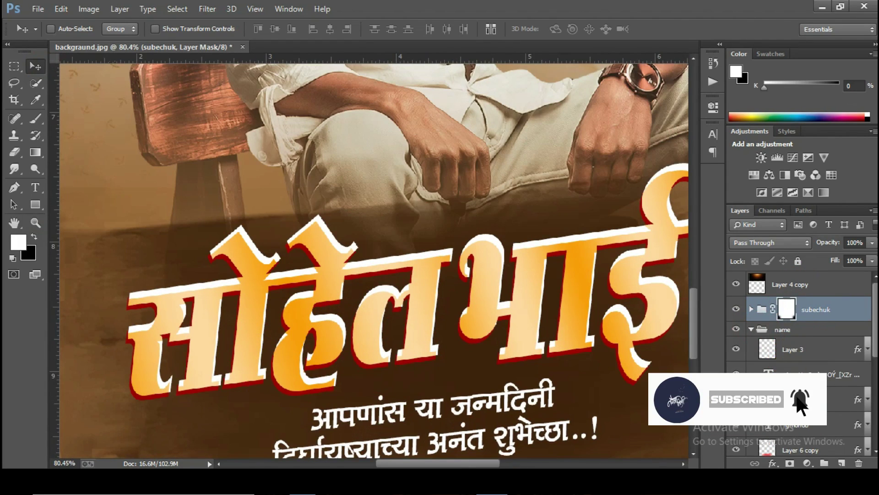
pyautogui.rightClick(801, 400)
pyautogui.click(643, 19)
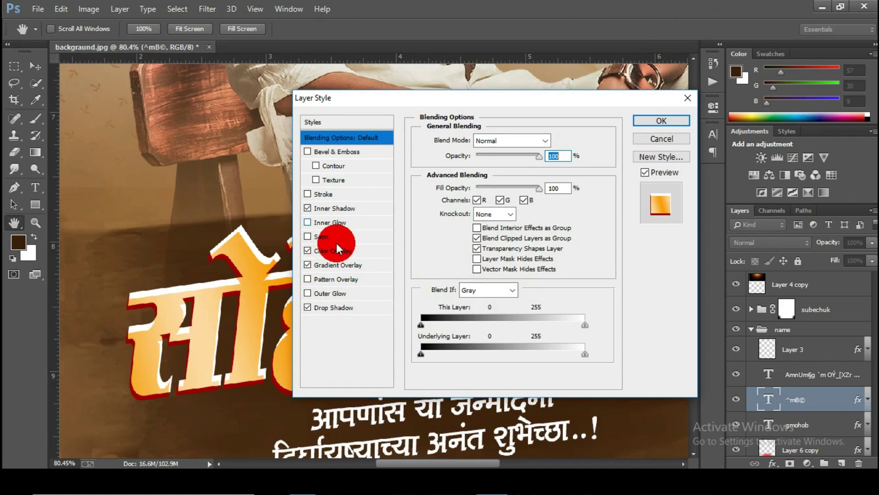
pyautogui.click(337, 245)
pyautogui.click(376, 265)
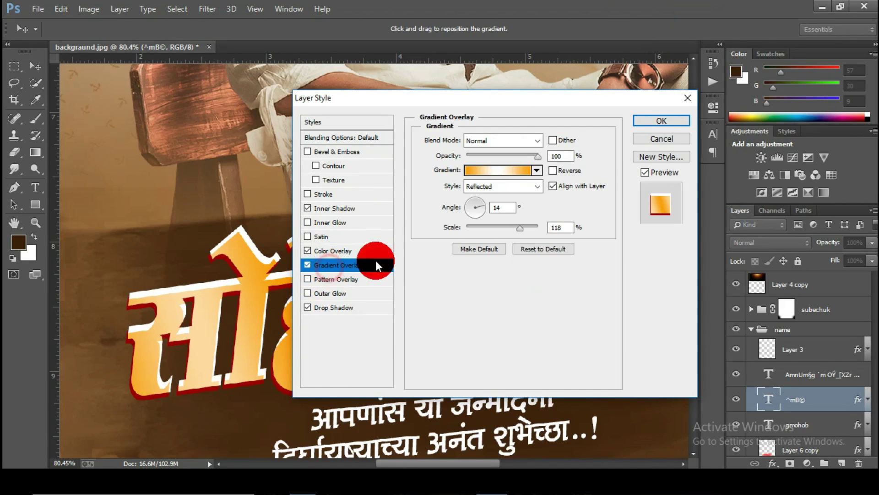
pyautogui.click(537, 170)
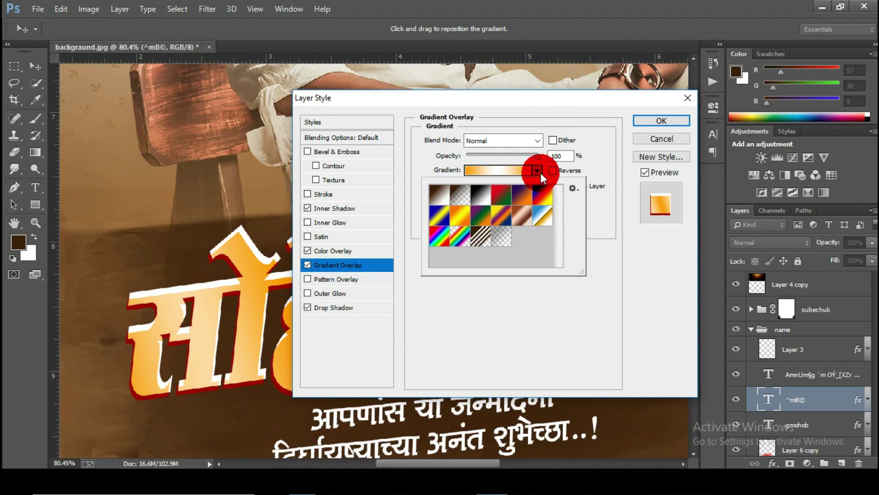
pyautogui.click(430, 196)
pyautogui.click(326, 208)
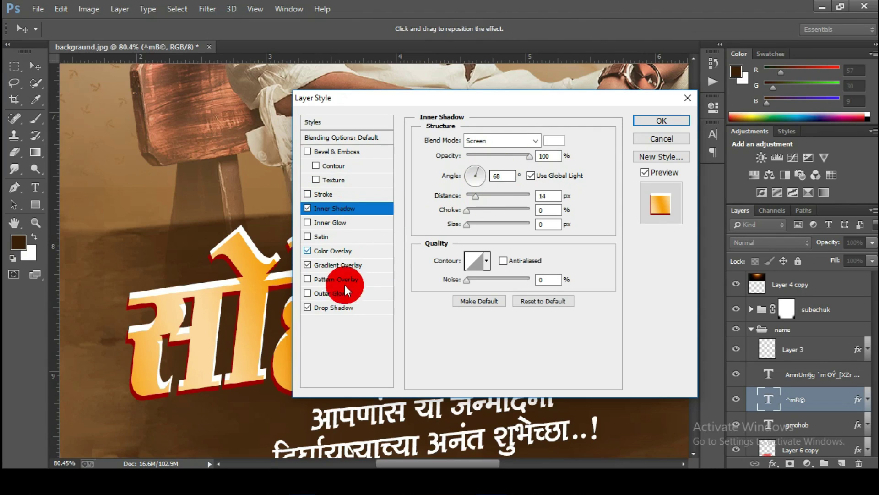
pyautogui.click(363, 307)
pyautogui.click(659, 121)
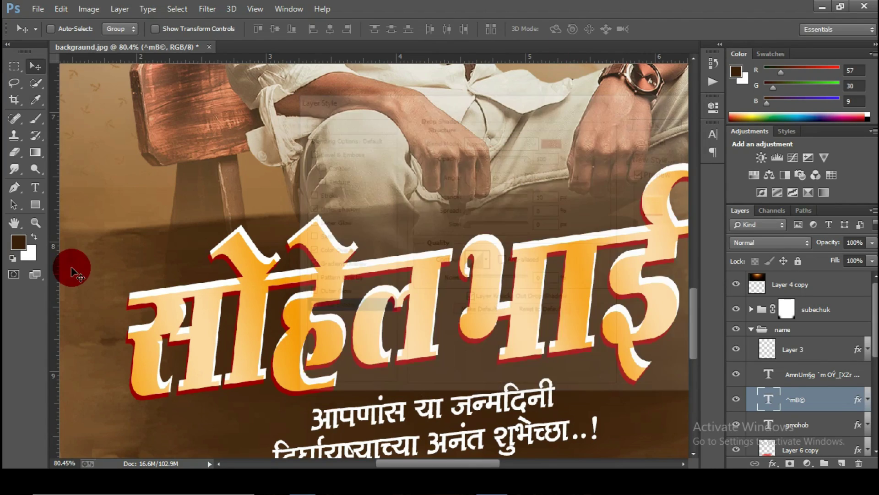
pyautogui.click(35, 222)
pyautogui.hotkey('ctrl', '0')
pyautogui.click(38, 74)
pyautogui.click(751, 329)
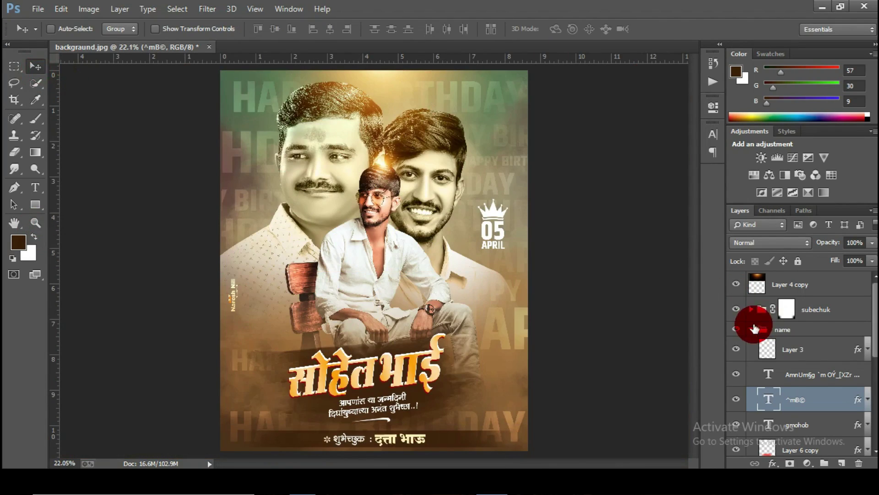
# Step: Add Layer 18 on top and fill it with a merged copy via Apply Image
pyautogui.click(790, 284)
pyautogui.click(841, 460)
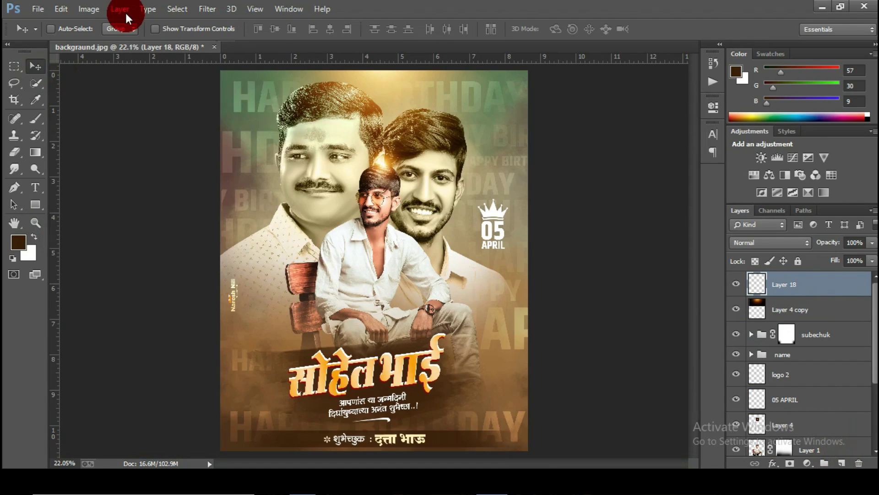
pyautogui.click(89, 9)
pyautogui.click(120, 189)
pyautogui.click(532, 132)
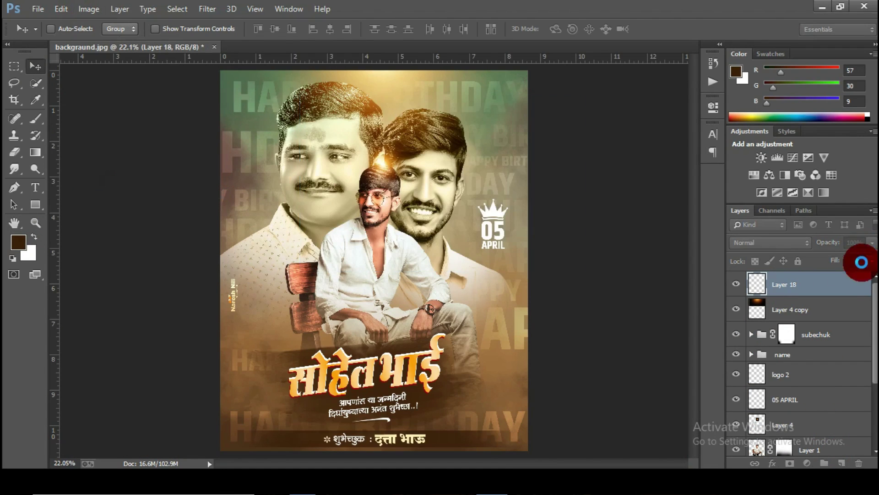
# Step: Open Layer 18 in the Camera Raw filter and adjust Basic settings, contrast +4
pyautogui.click(207, 9)
pyautogui.click(262, 84)
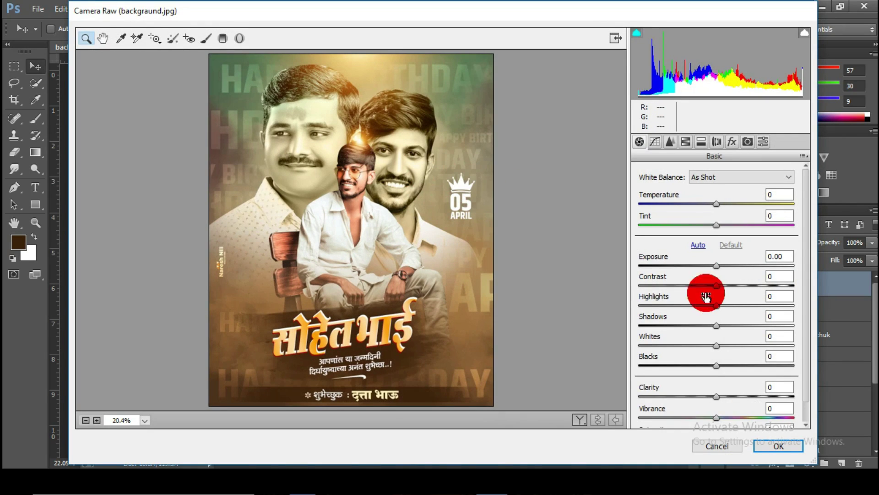
pyautogui.scroll(-1, 706, 296)
pyautogui.moveTo(716, 374); pyautogui.dragTo(752, 375)
pyautogui.moveTo(716, 344); pyautogui.dragTo(721, 290)
pyautogui.moveTo(710, 256); pyautogui.dragTo(740, 284)
# Step: In Camera Calibration, lower red saturation, shift blue hue and saturation, adjust green saturation
pyautogui.click(748, 141)
pyautogui.moveTo(721, 324)
pyautogui.mouseDown()
pyautogui.moveTo(749, 309)
pyautogui.moveTo(726, 314)
pyautogui.mouseUp()
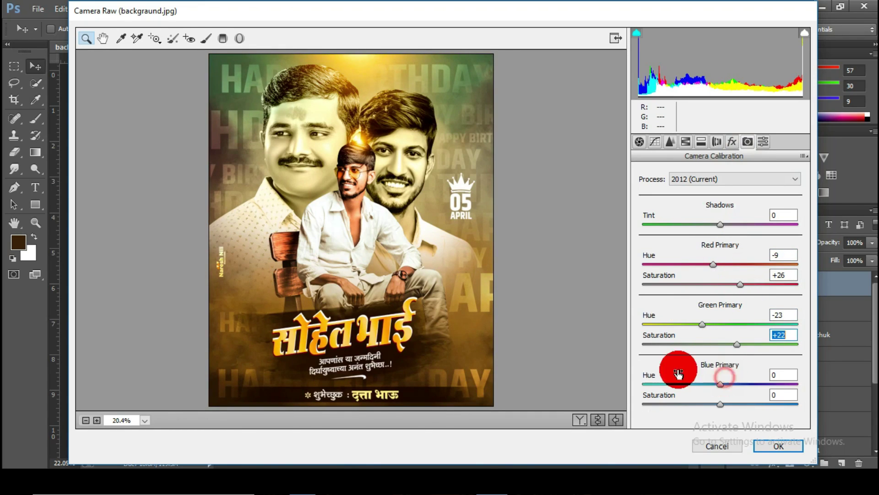
pyautogui.moveTo(720, 384); pyautogui.dragTo(717, 370)
pyautogui.moveTo(721, 404); pyautogui.dragTo(725, 383)
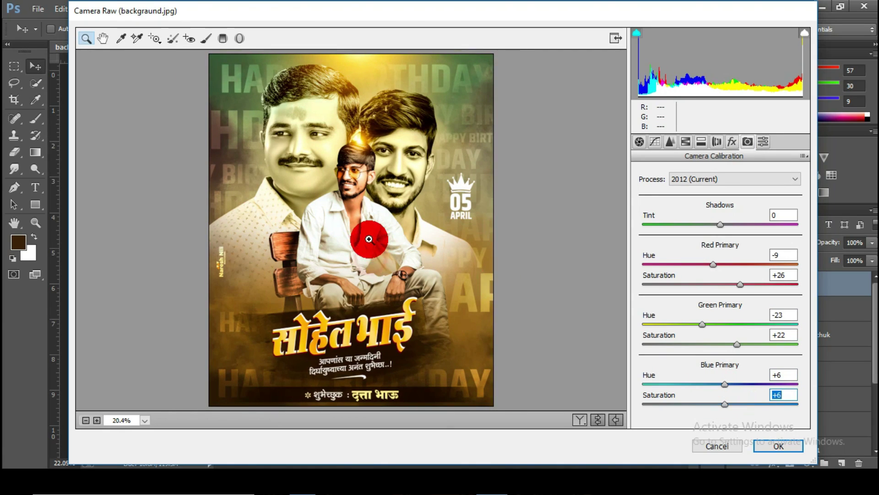
pyautogui.click(369, 239)
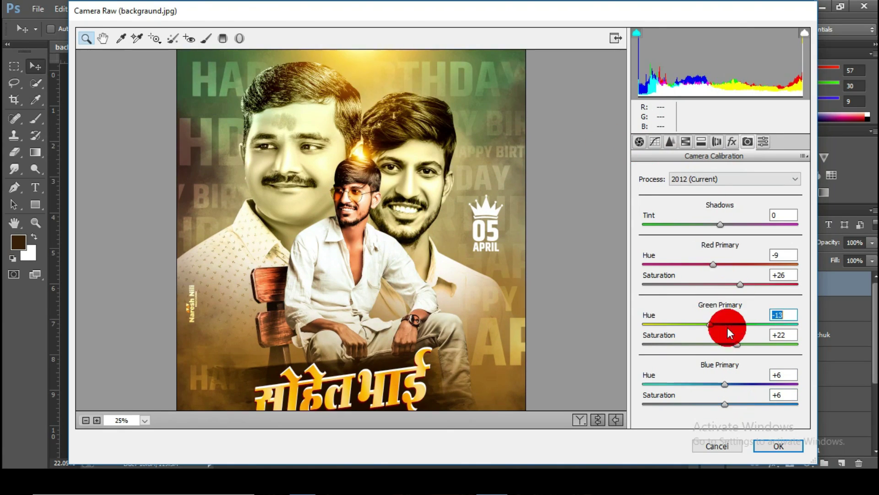
pyautogui.moveTo(703, 342); pyautogui.dragTo(721, 344)
pyautogui.click(437, 216)
# Step: Set the tone curve lights to +8, darken the darks slightly, and apply Camera Raw
pyautogui.click(670, 142)
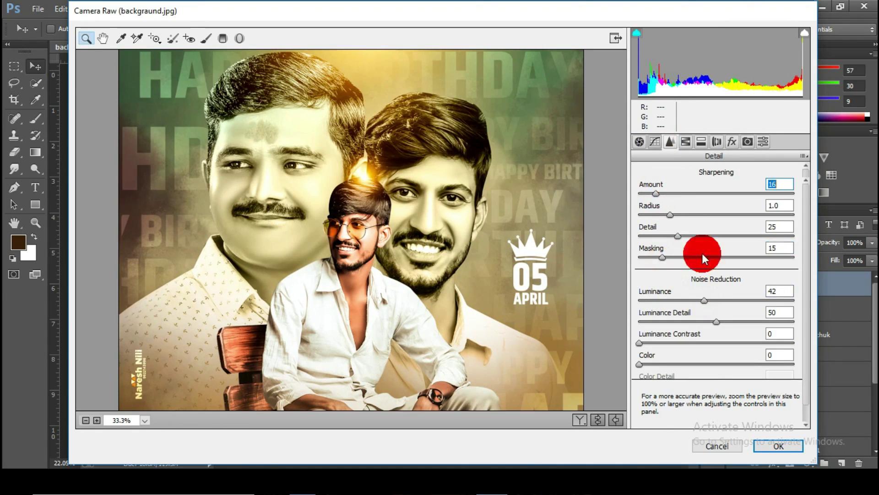
pyautogui.click(655, 142)
pyautogui.moveTo(716, 376); pyautogui.dragTo(722, 375)
pyautogui.rightClick(509, 215)
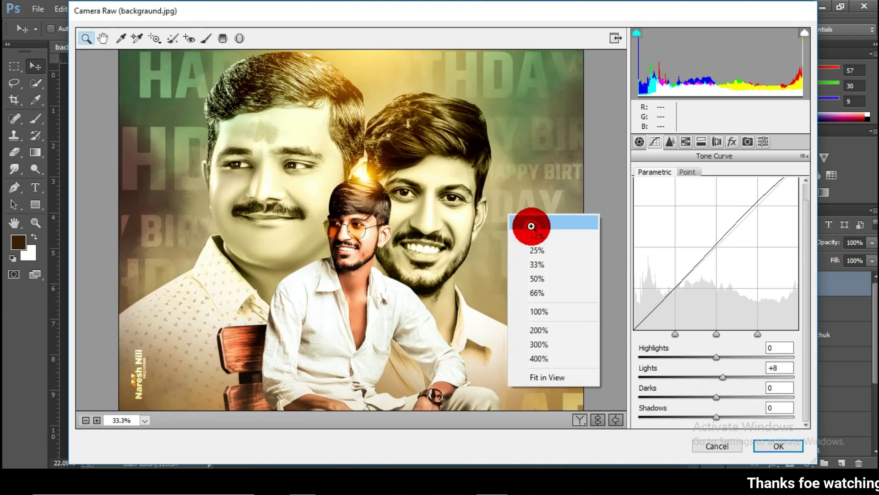
pyautogui.click(531, 223)
pyautogui.click(404, 216)
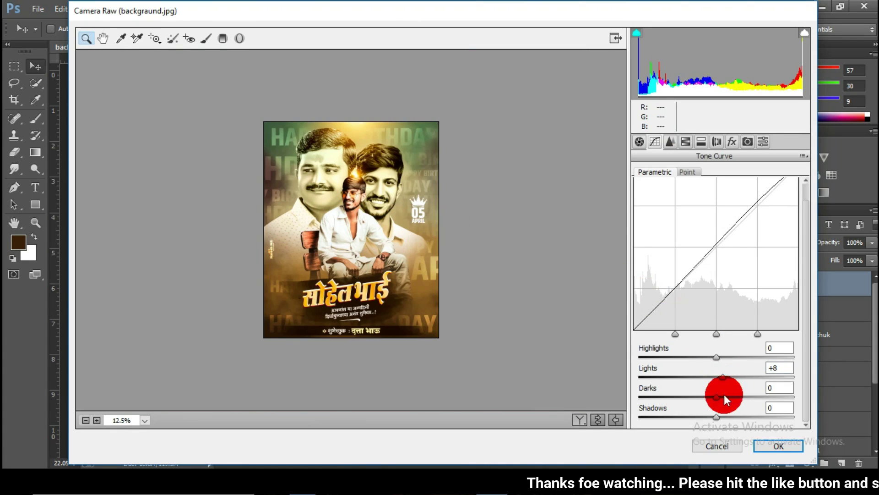
pyautogui.moveTo(725, 394); pyautogui.dragTo(712, 394)
pyautogui.click(772, 445)
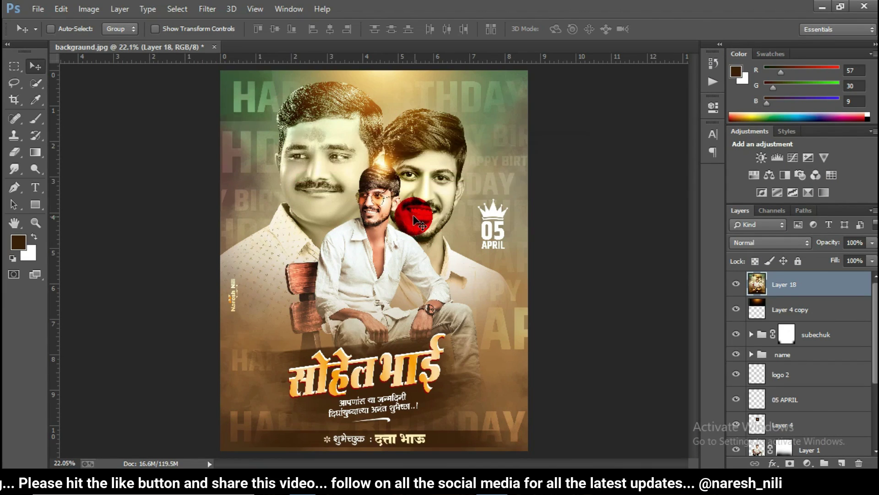
# Step: Toggle Layer 18 off and on to compare the poster with and without the grade
pyautogui.click(36, 223)
pyautogui.click(731, 289)
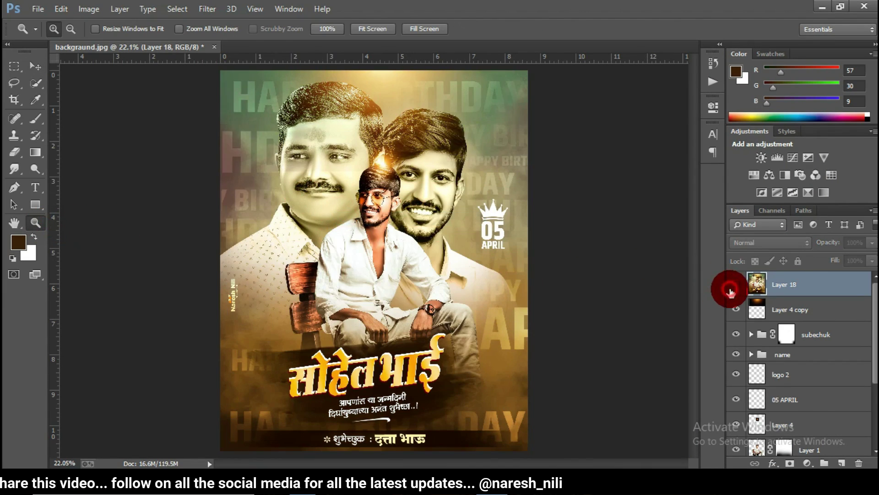
pyautogui.click(732, 289)
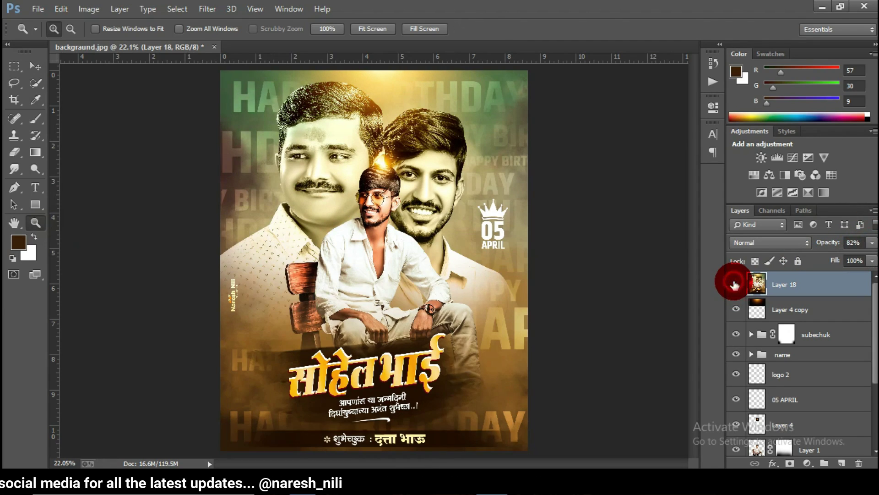
pyautogui.click(35, 66)
pyautogui.click(39, 9)
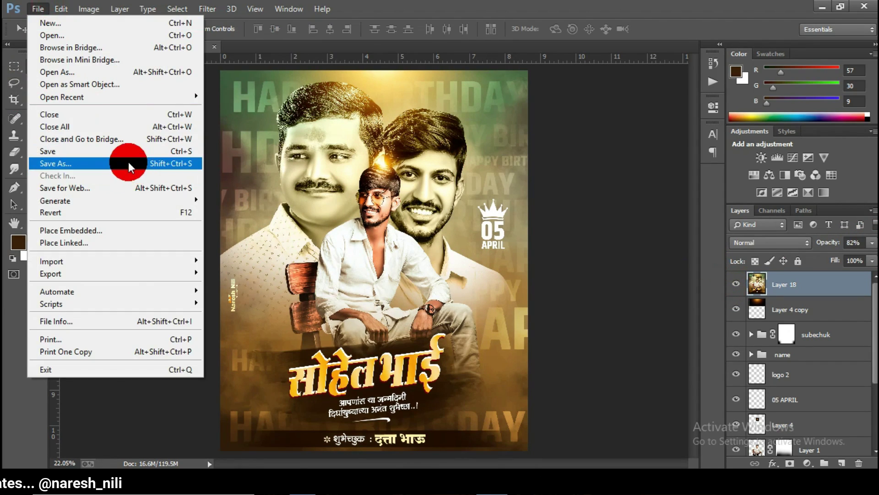
pyautogui.click(364, 189)
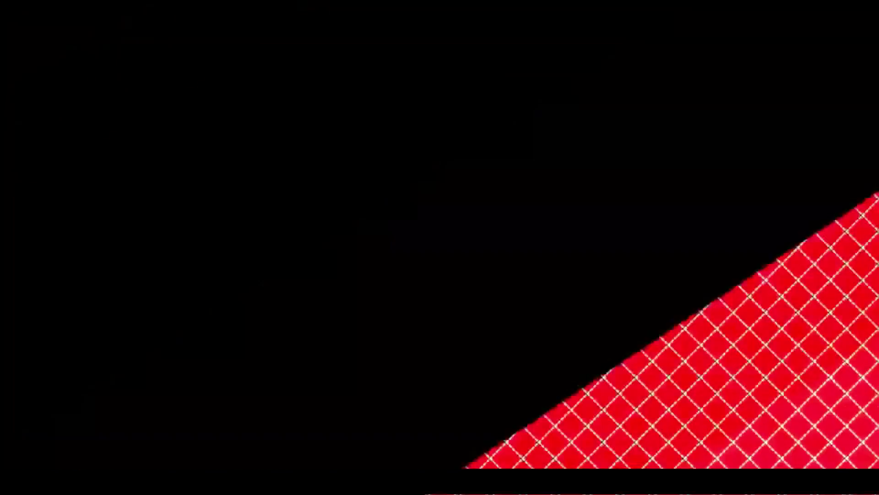